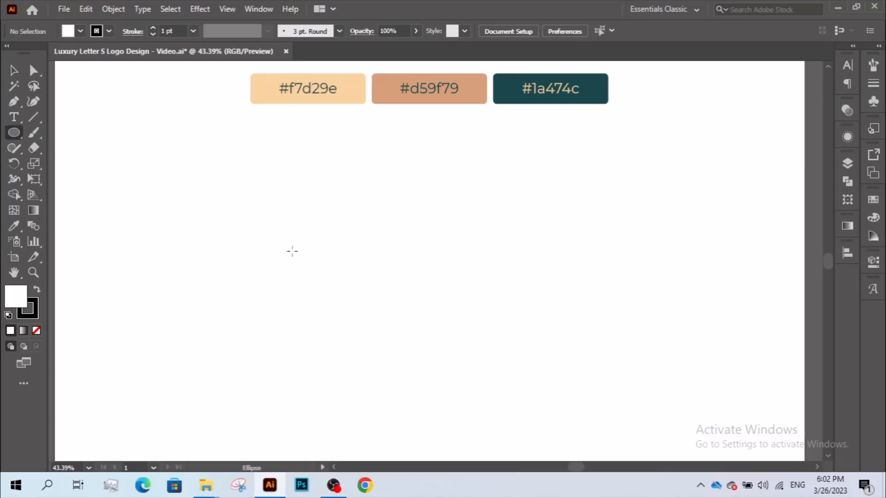
Draw a 250 px circle with linked width and height on the empty artboard
left_click(303, 266)
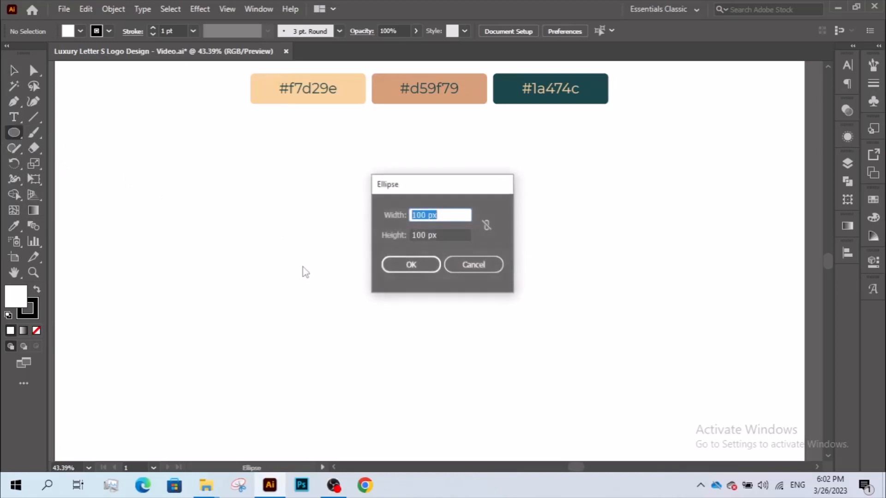
left_click(484, 224)
left_click(441, 213)
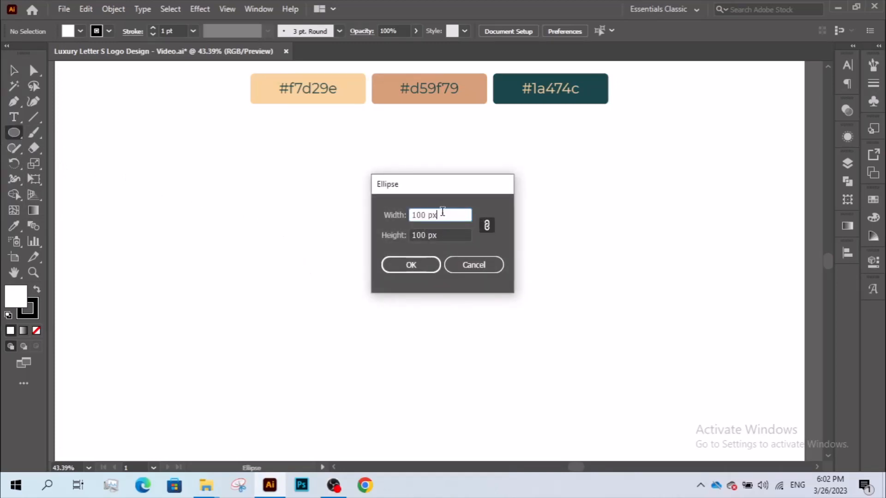
key("shift+Up")
key("shift+Up")
key("Return")
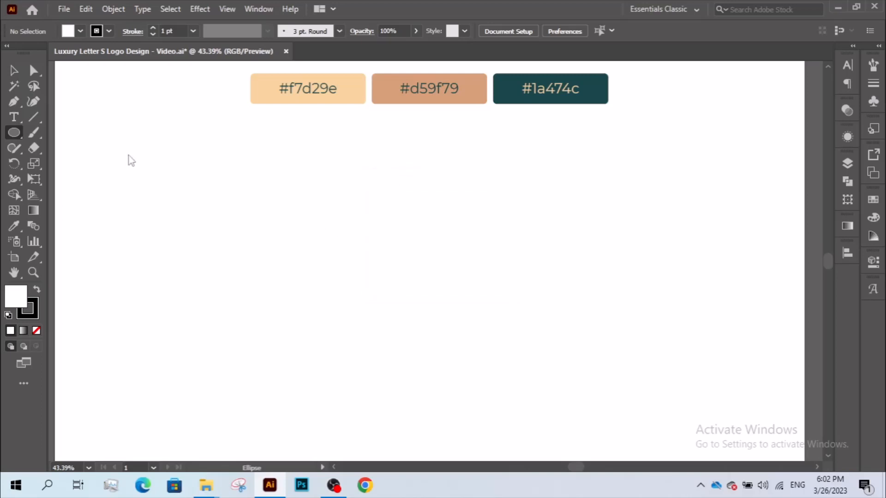
left_click(14, 71)
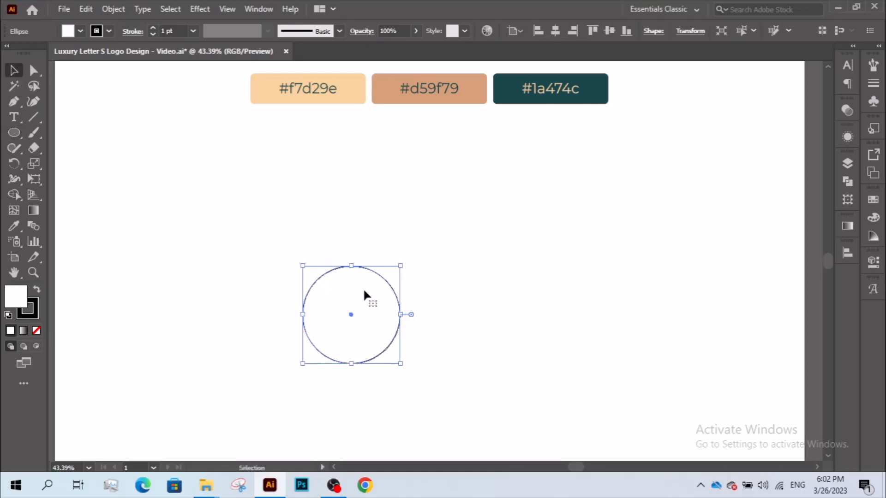
Copy the circle in place and squash the copy vertically about its centre into a horizontal ellipse
left_click(85, 10)
left_click(115, 67)
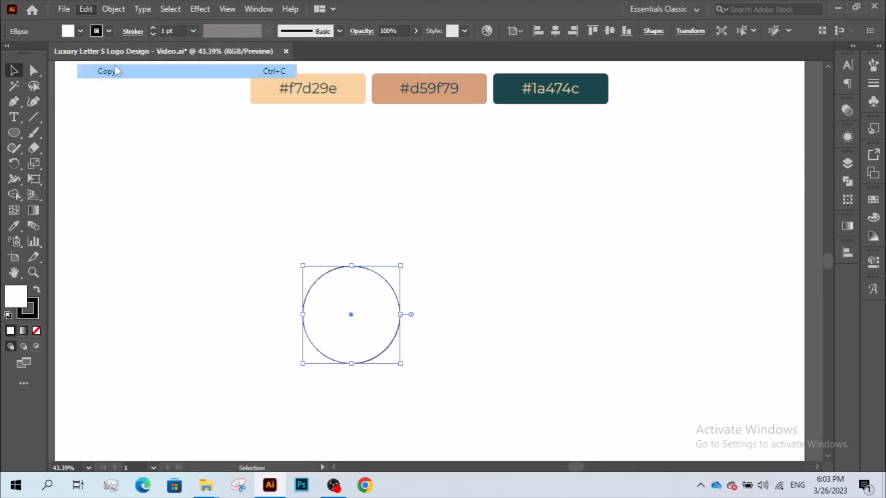
left_click(89, 13)
left_click(141, 130)
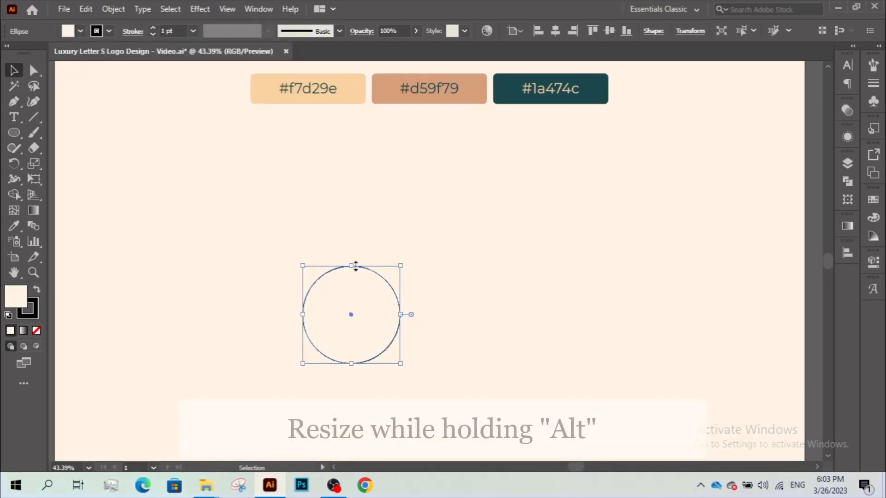
left_click_drag(351, 266, 355, 283)
left_click(420, 277)
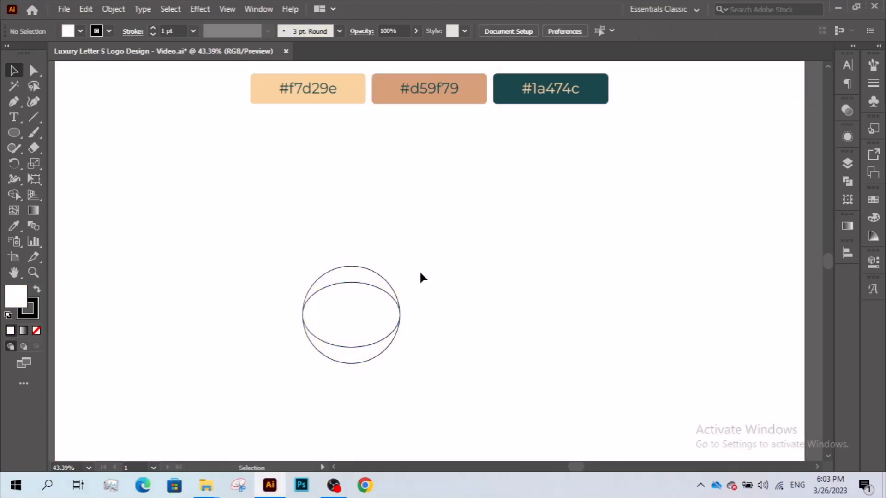
Rotate the inner ellipse about 45° and duplicate the circle-and-ellipse pair directly above, with the two circles touching
left_click_drag(354, 313, 354, 313)
left_click_drag(405, 323, 385, 201)
left_click(273, 204)
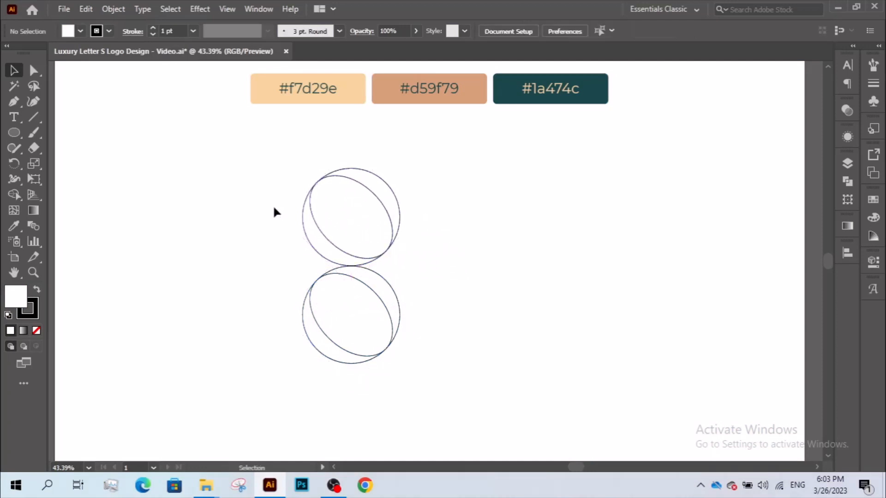
Remove the fill from both circles and both ellipses, keeping only their black outlines
key("z")
left_click_drag(301, 155, 451, 405)
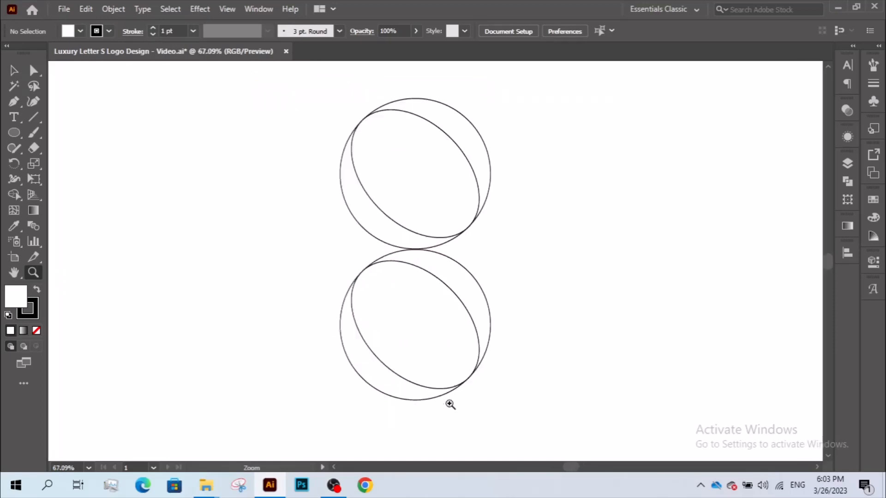
key("v")
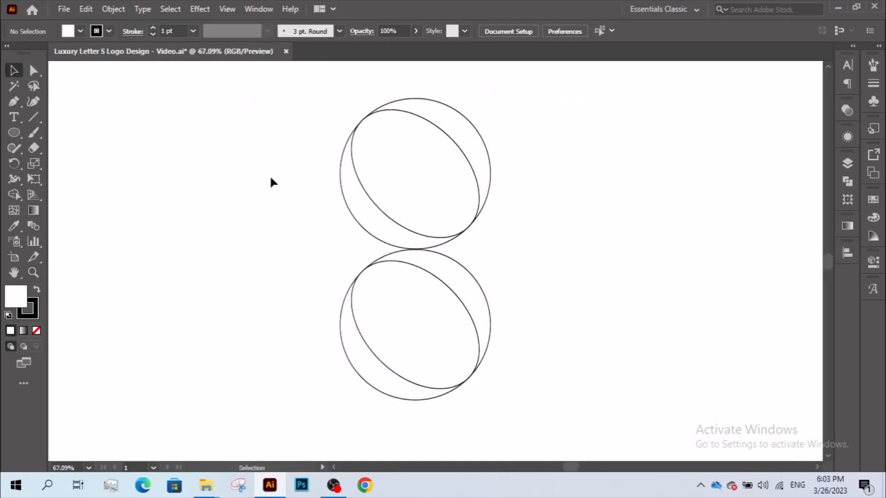
left_click_drag(271, 182, 509, 322)
left_click(81, 31)
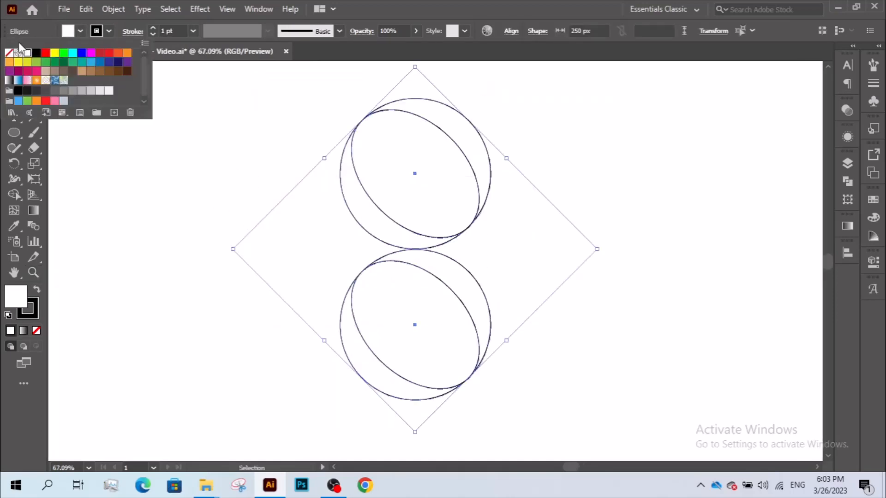
left_click(17, 54)
left_click(180, 241)
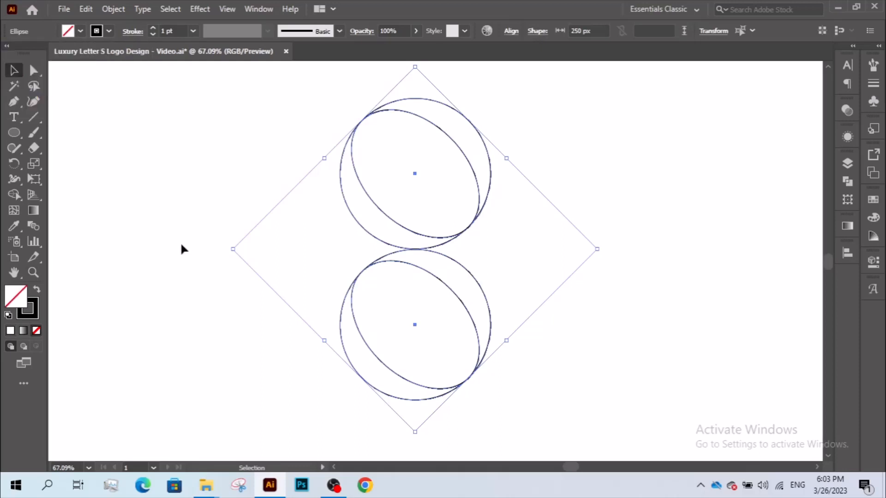
left_click(181, 242)
Draw a curved Pen path from the upper ellipse's lower-left edge to the lower circle's upper-right edge
left_click(19, 103)
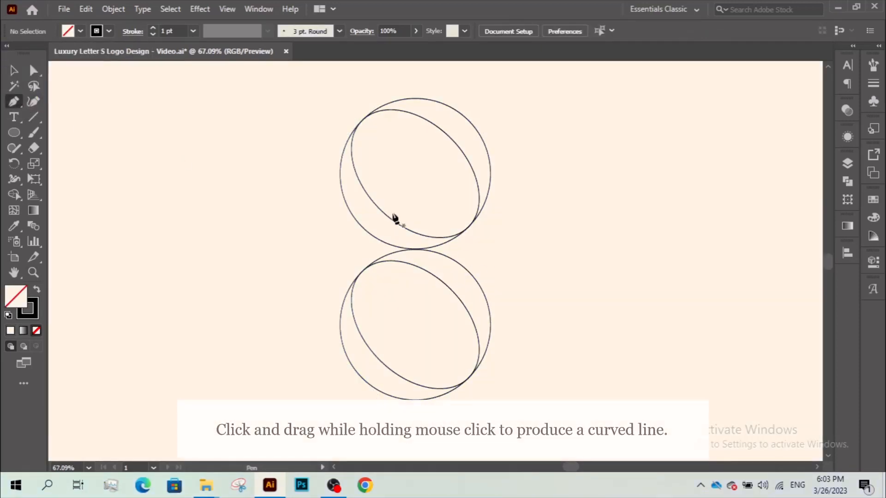
left_click_drag(379, 210, 415, 242)
left_click_drag(469, 272, 493, 300)
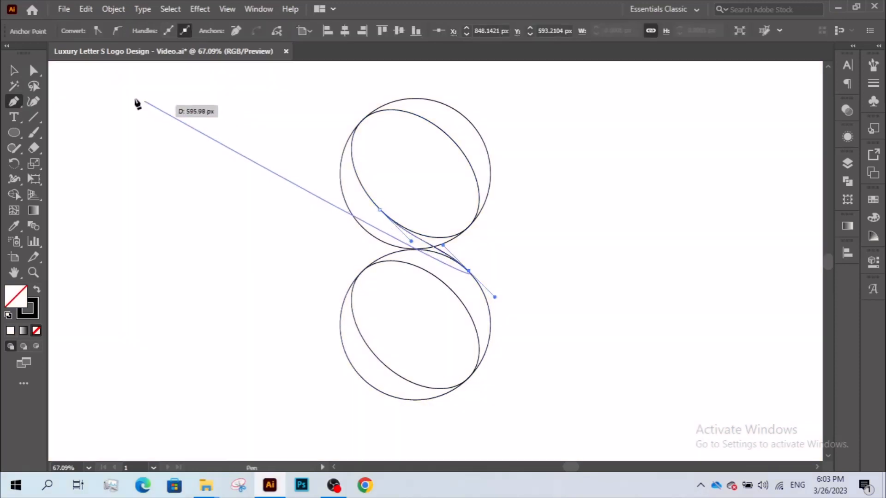
Shorten the direction handle at the connecting curve's upper end so it follows the upper ellipse more smoothly
left_click(32, 72)
left_click(524, 279)
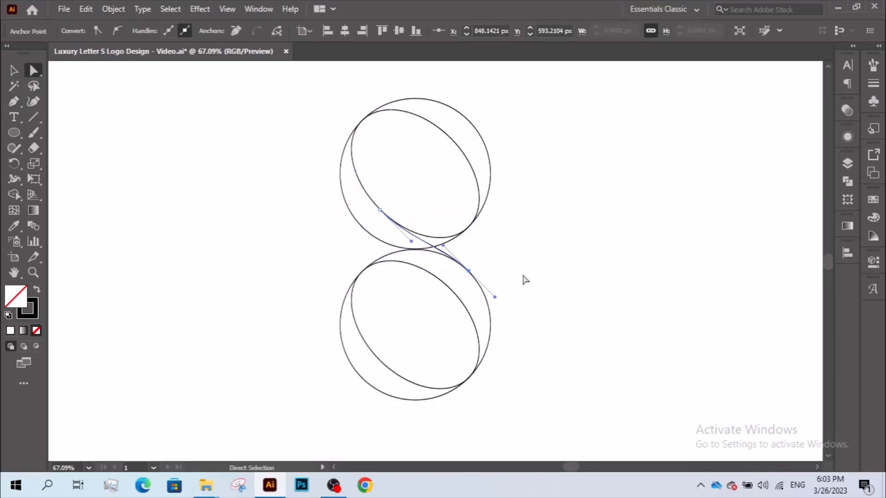
left_click(429, 246)
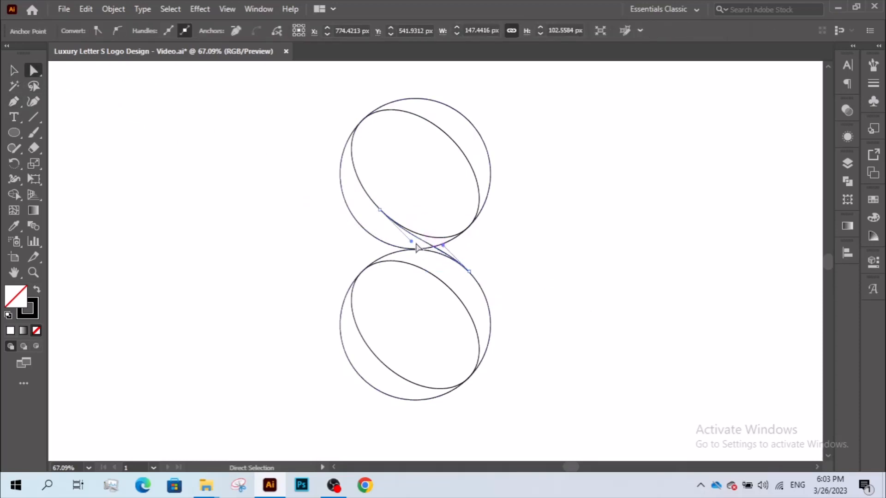
left_click_drag(411, 244, 407, 237)
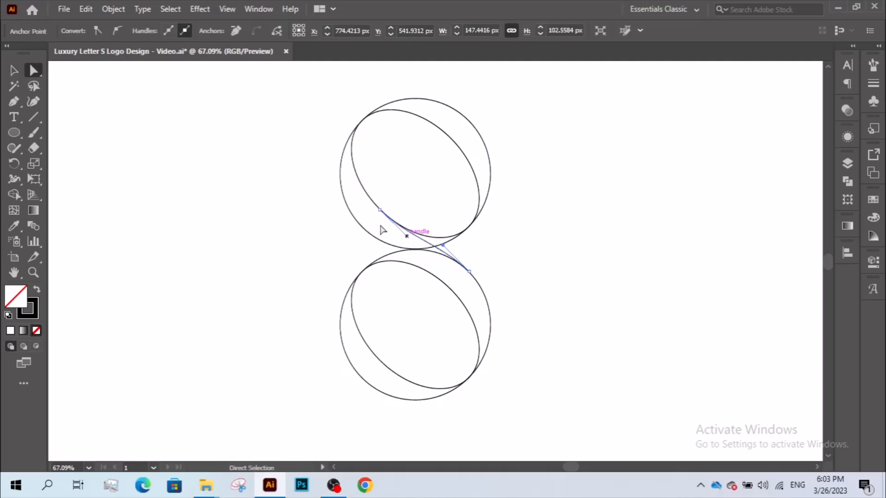
left_click(14, 70)
left_click(309, 218)
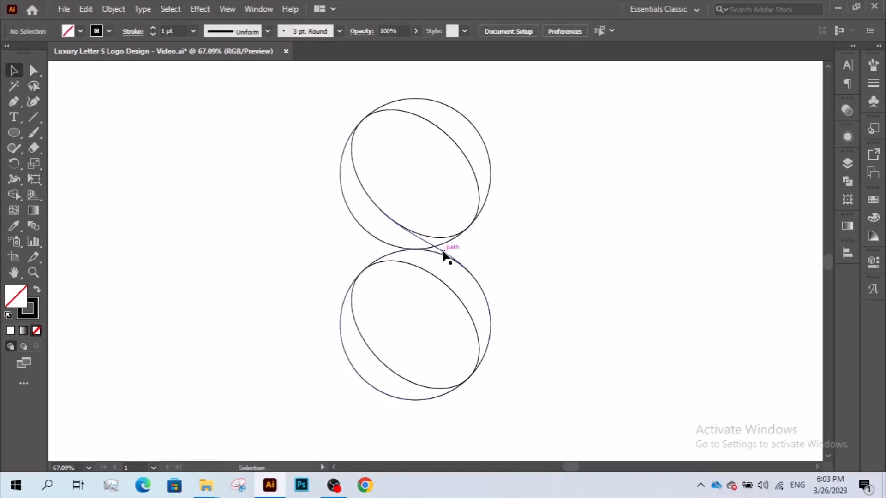
Copy the connecting curve in place and move the copy down-left between the upper circle and the lower ellipse
left_click(442, 253)
left_click(86, 9)
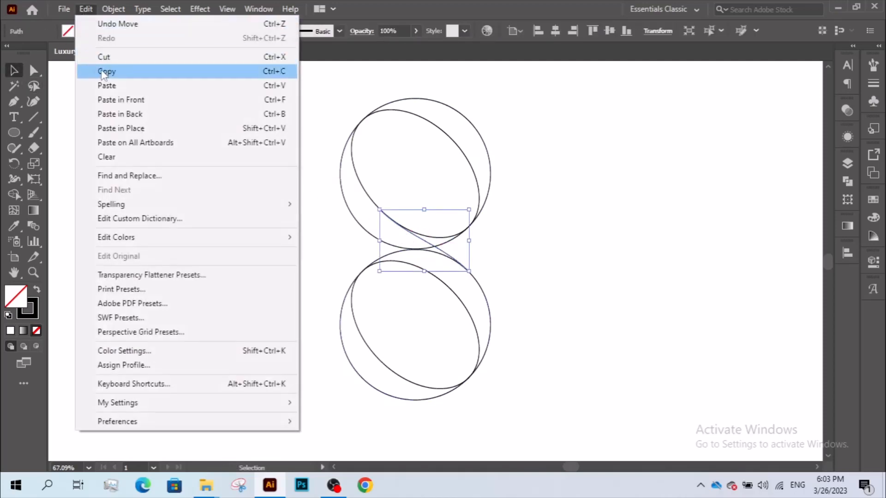
left_click(106, 71)
left_click(84, 9)
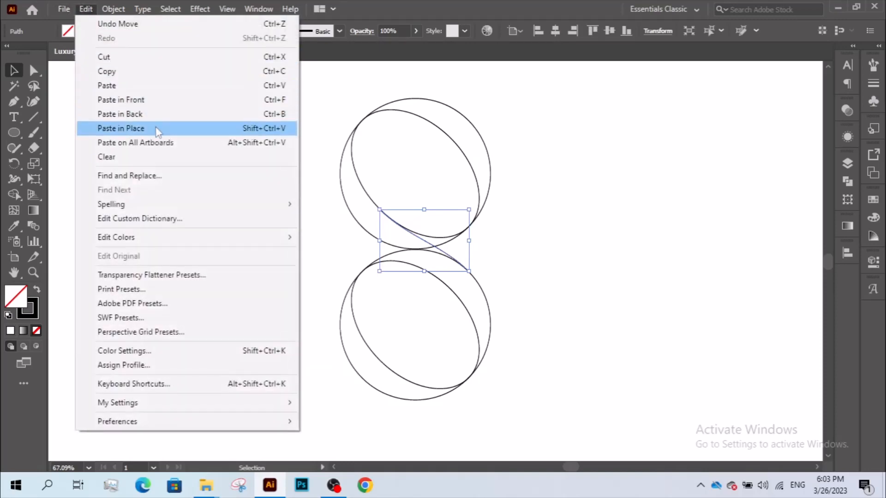
left_click(138, 128)
left_click_drag(438, 253, 430, 283)
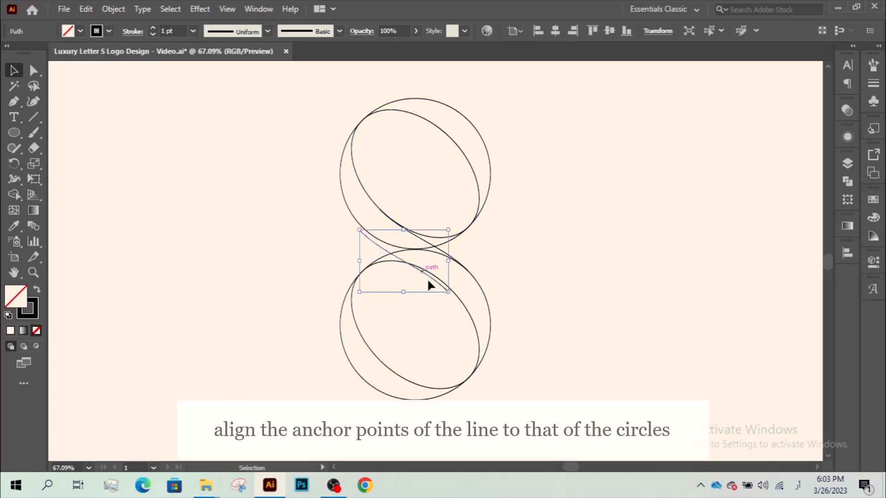
Align the copied curve's end points with the upper circle's lower-left edge and the lower ellipse's upper-right edge
key("z")
left_click_drag(274, 171, 544, 340)
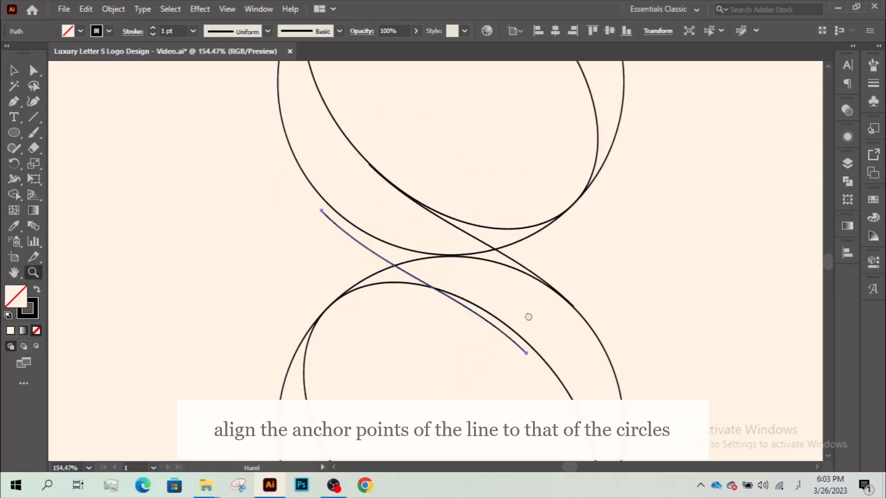
left_click(32, 68)
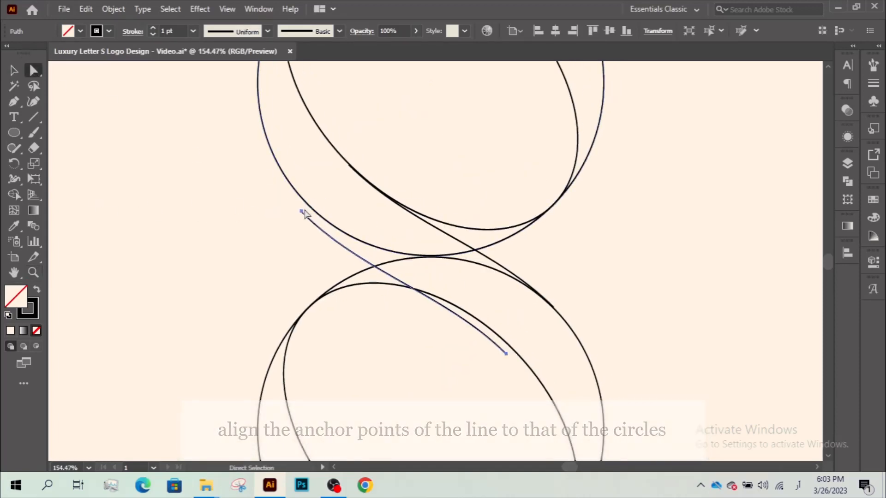
left_click(301, 211)
left_click_drag(307, 213, 313, 206)
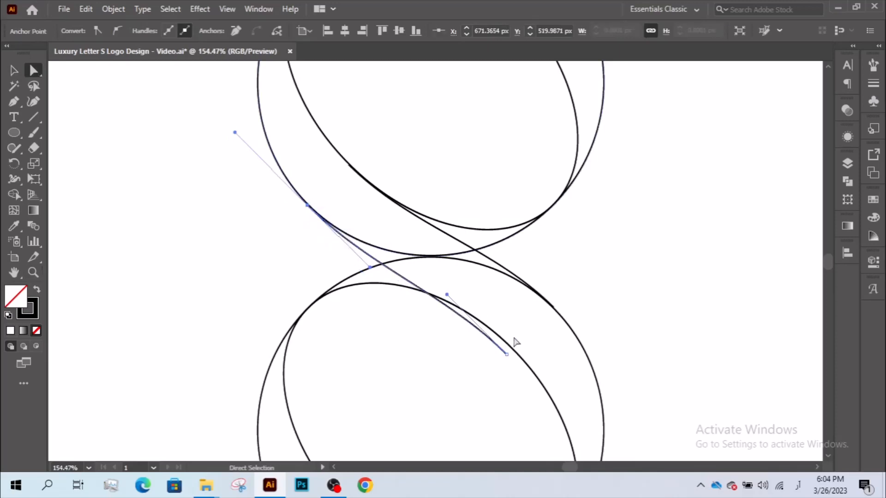
left_click_drag(507, 354, 513, 350)
left_click(593, 302)
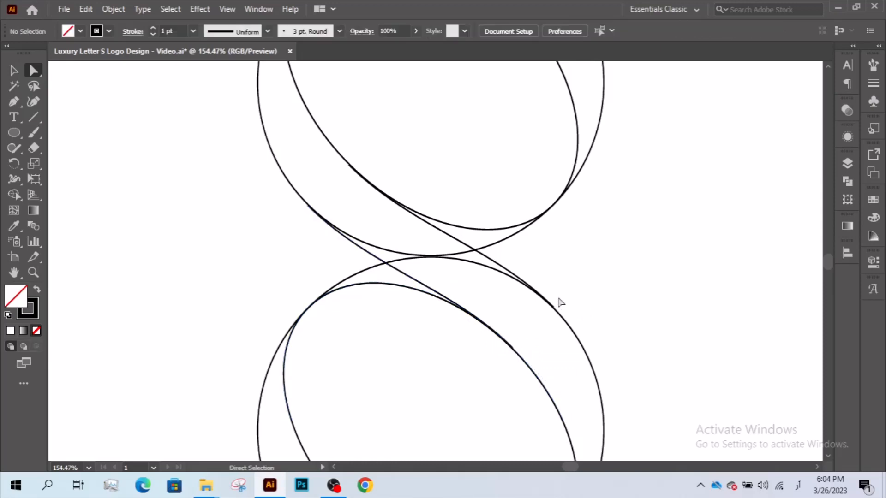
Select all the outlines and merge the diagonal S band and the upper-right crescent with the Shape Builder
key("z")
left_click(530, 327, "alt")
left_click(527, 326, "alt")
left_click_drag(448, 241, 454, 295)
key("v")
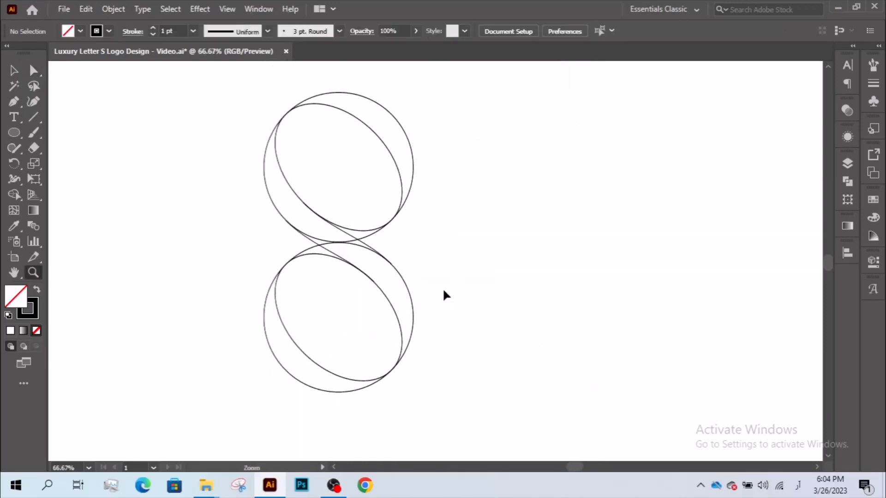
left_click_drag(208, 95, 522, 374)
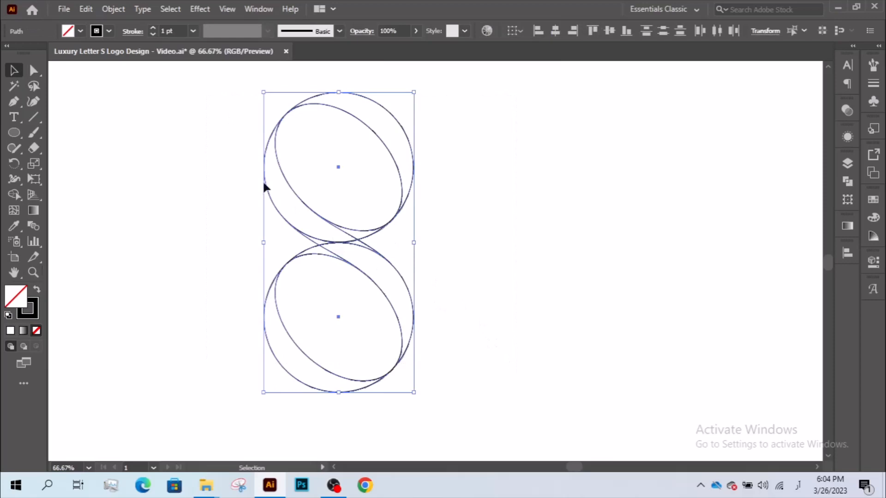
left_click(14, 194)
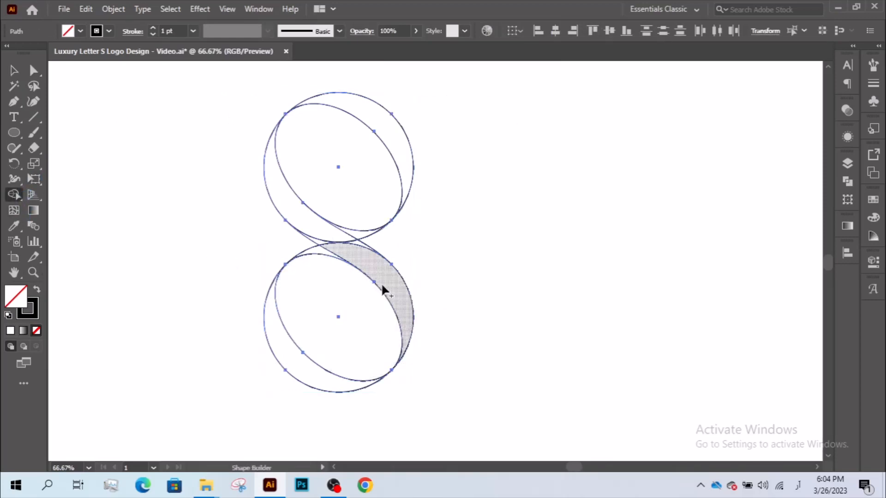
mouse_move(382, 285)
left_mouse_down()
mouse_move(356, 241)
mouse_move(328, 247)
left_mouse_up()
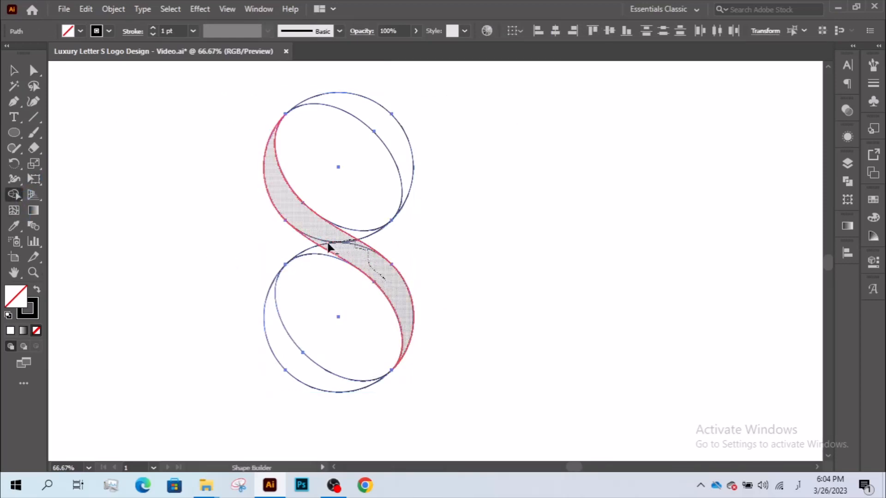
left_click_drag(376, 141, 381, 124)
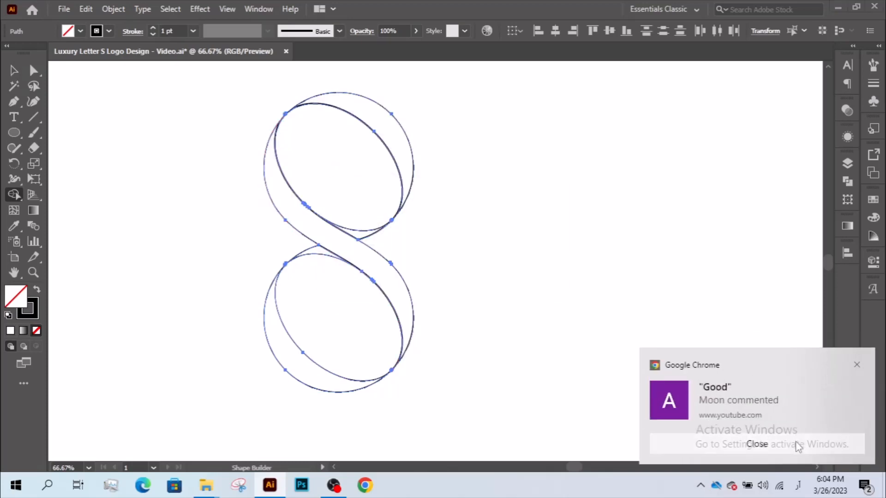
left_click(759, 444)
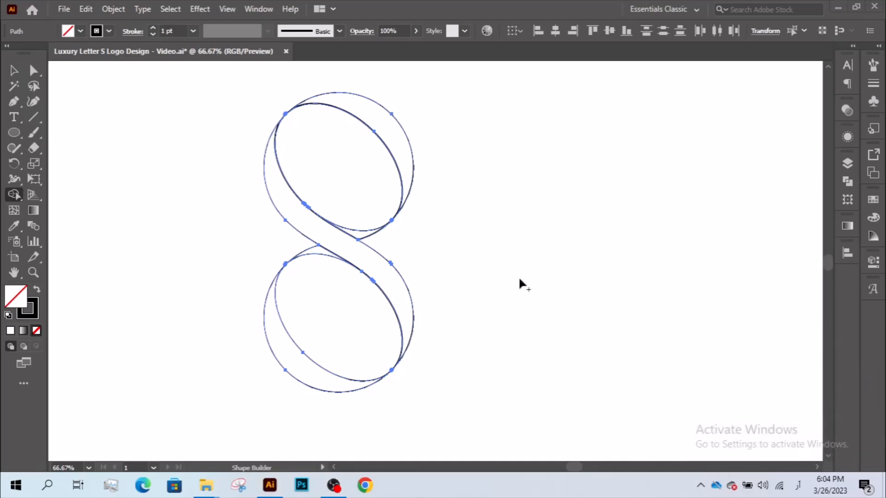
Swap fill and stroke on all the shapes to give them a solid black fill without an outline
left_click(14, 71)
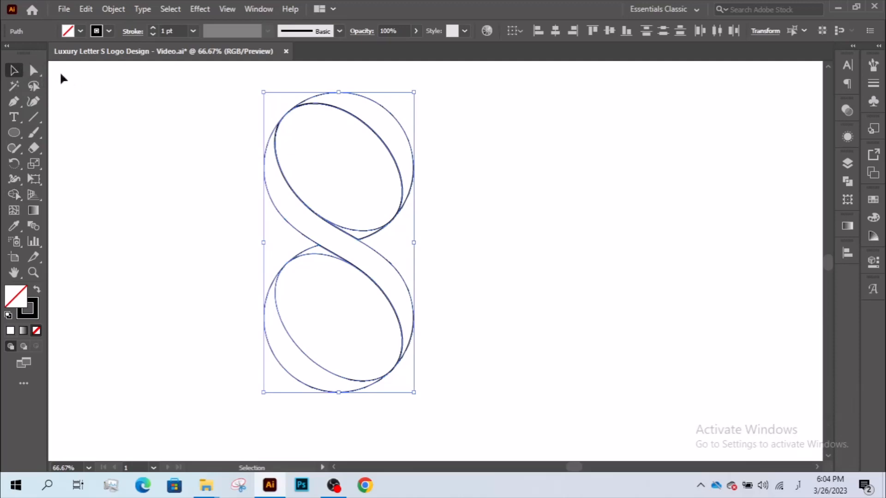
left_click(37, 289)
left_click(95, 119)
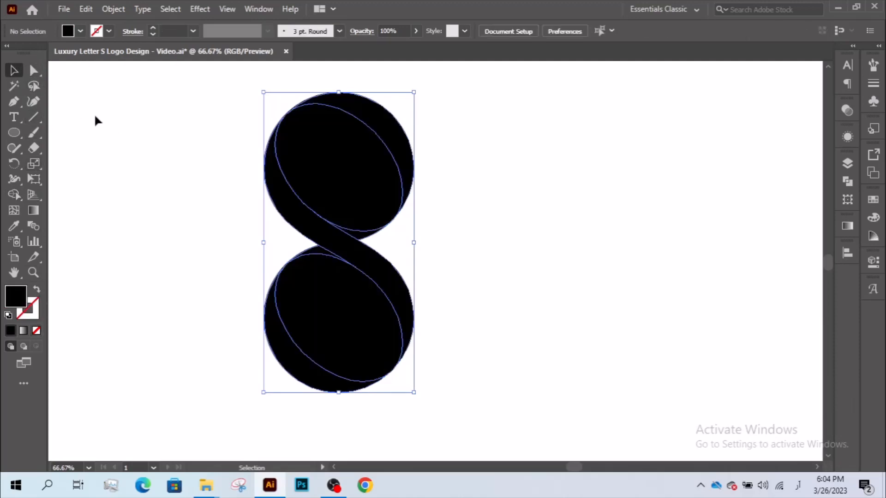
Select the merged S shape and move it to the right, clear of the leftover shapes
left_click(33, 71)
left_click(365, 121)
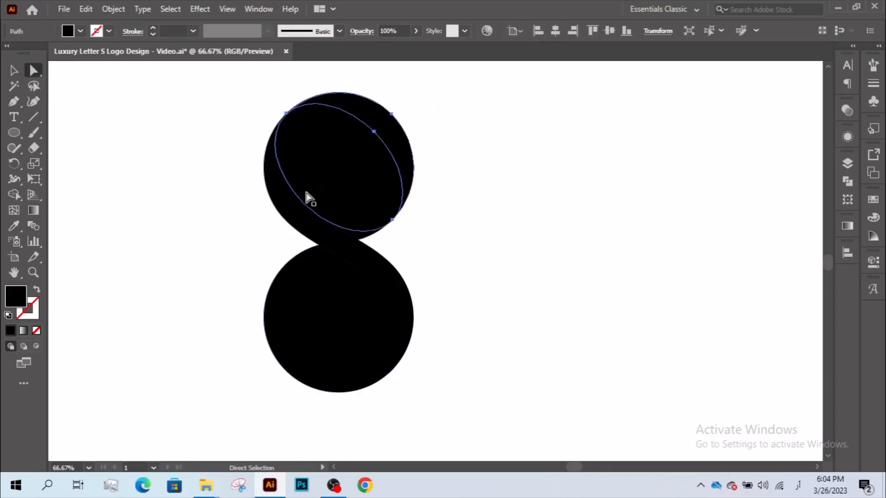
left_click_drag(294, 216, 543, 237)
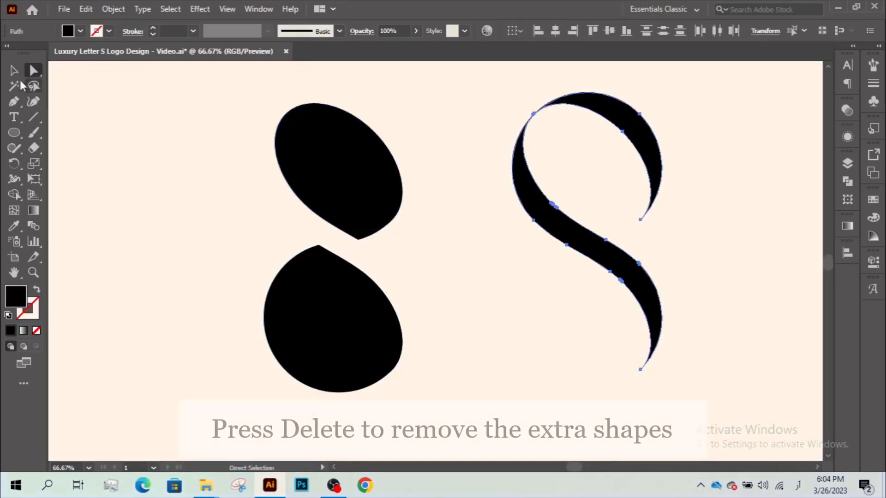
Delete the two leftover black shapes and move the S shape left toward the middle of the artboard
left_click(13, 70)
left_click_drag(146, 106, 493, 405)
key("Delete")
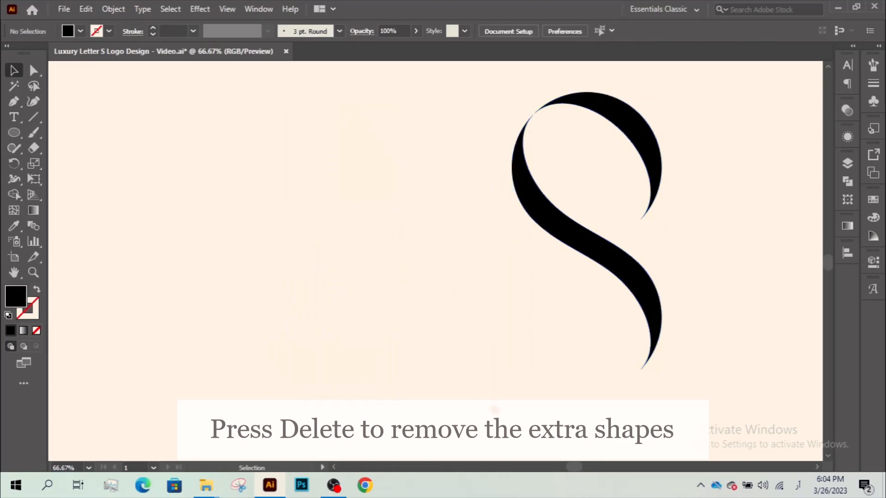
left_click_drag(501, 274, 572, 145)
Copy the S shape and paste the duplicate in place
left_click(86, 9)
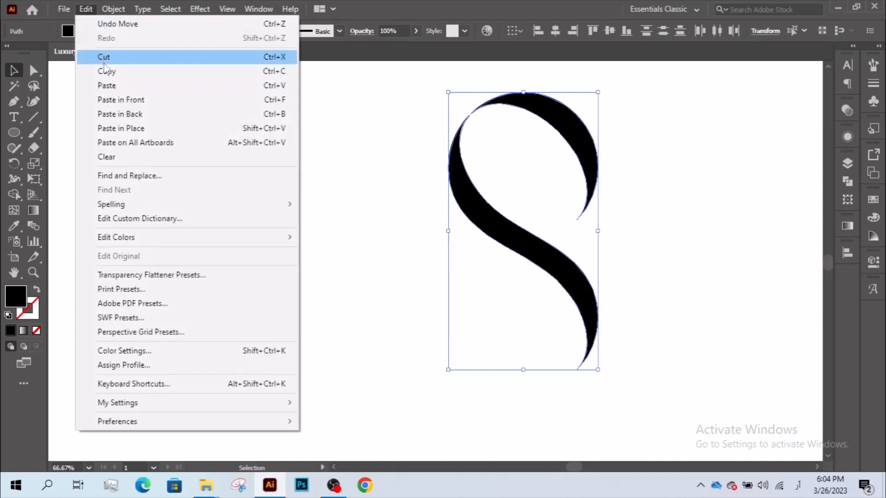
left_click(107, 71)
left_click(86, 8)
left_click(102, 128)
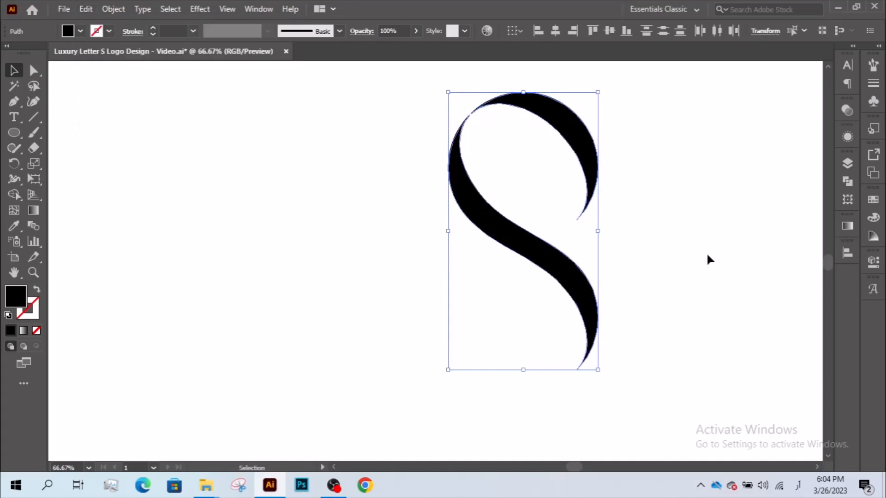
Rotate the copied S shape by half a turn and offset it down and left so the diagonal bands run parallel
left_click_drag(605, 235, 458, 240)
left_click_drag(494, 217, 470, 263)
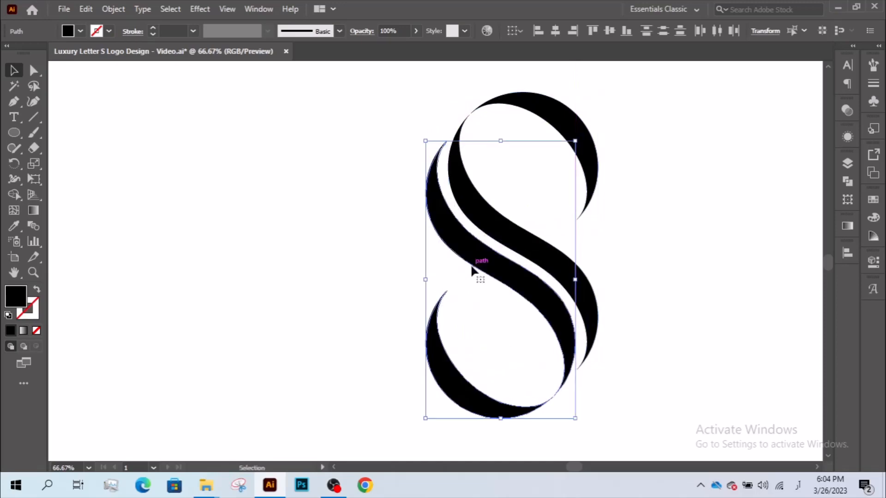
Select both S shapes and group them
left_click(382, 252)
left_click_drag(376, 148, 603, 318)
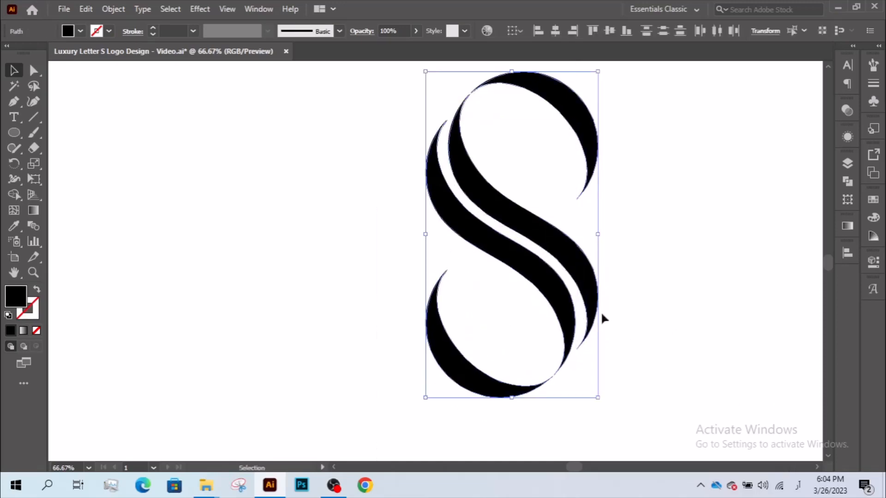
right_click(461, 265)
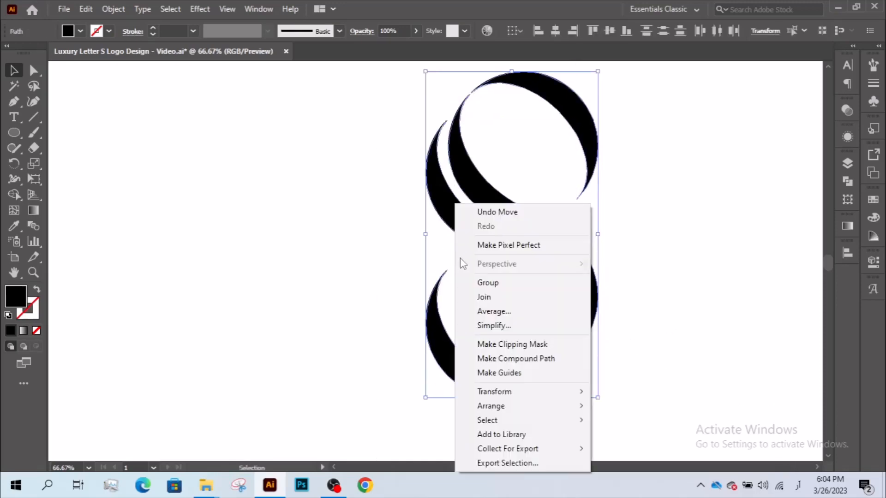
left_click(486, 281)
Move the grouped S logo about 430 px horizontally to the left on the artboard
key("z")
left_click(402, 255, "alt")
left_click(412, 247, "alt")
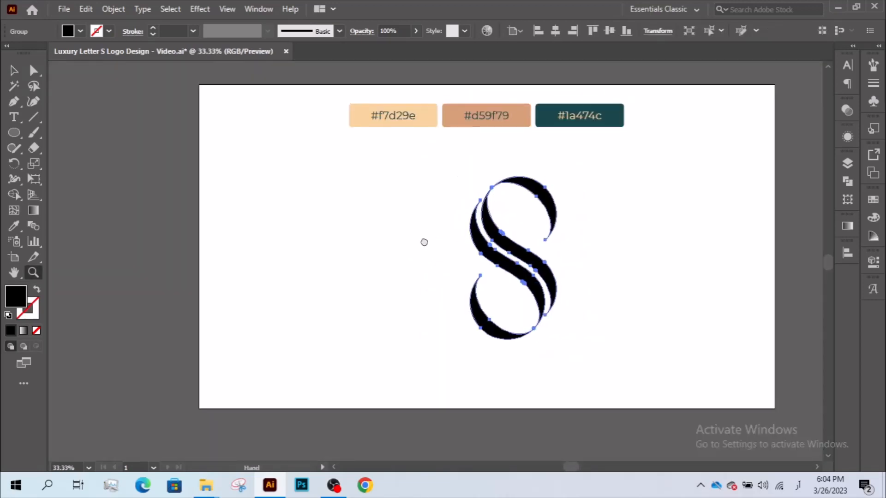
key("v")
left_click_drag(492, 259, 369, 261)
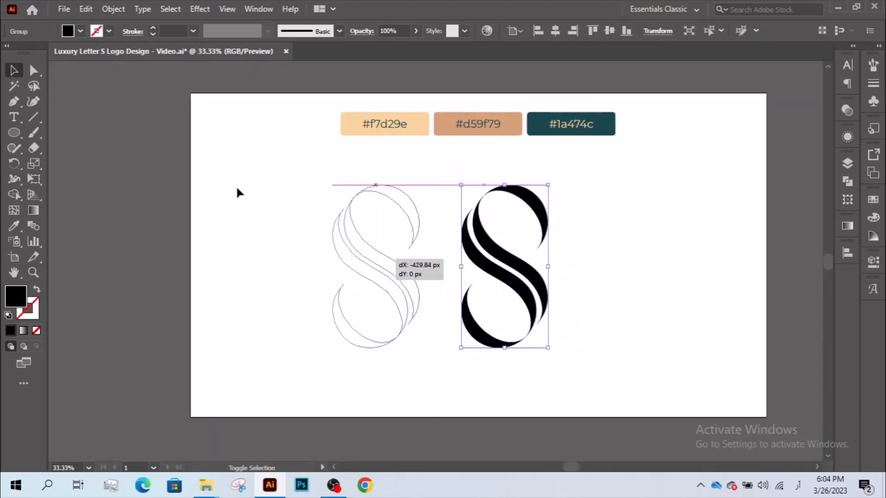
Copy the hex code f7d29e from the light swatch's text label
left_click(14, 225)
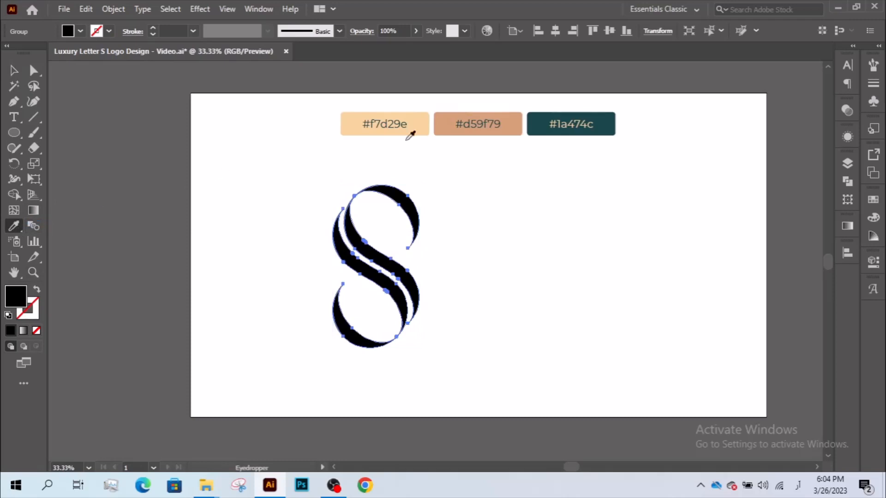
left_click(15, 72)
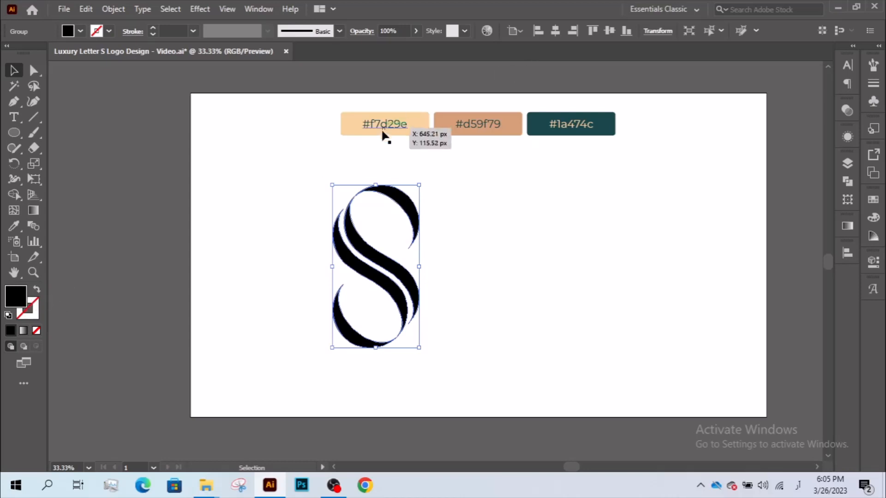
left_click(34, 70)
left_click(385, 126)
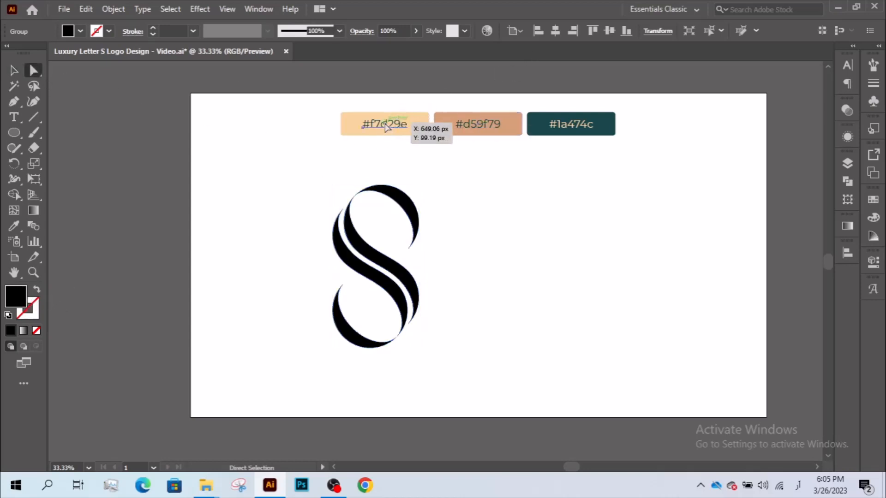
double_click(374, 121)
left_click_drag(369, 123, 396, 124)
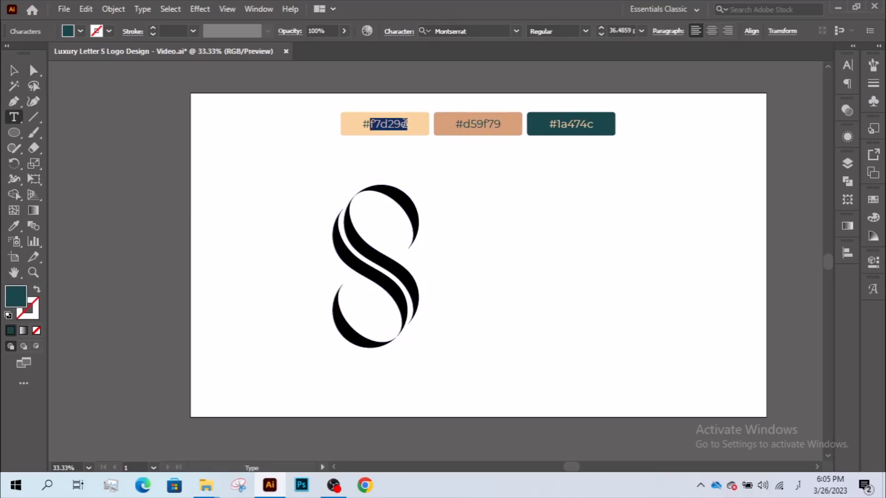
left_click(14, 70)
left_click(213, 155)
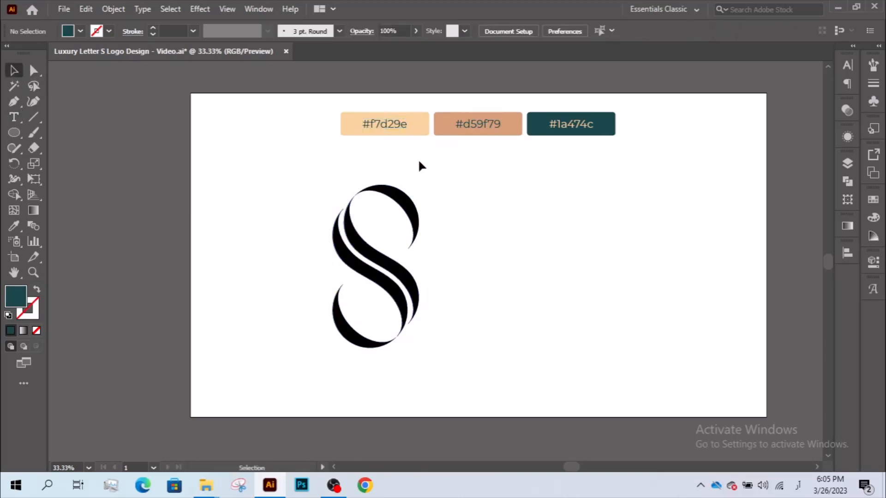
Set the S logo's fill color to the hex value f7d29e
left_click(344, 226)
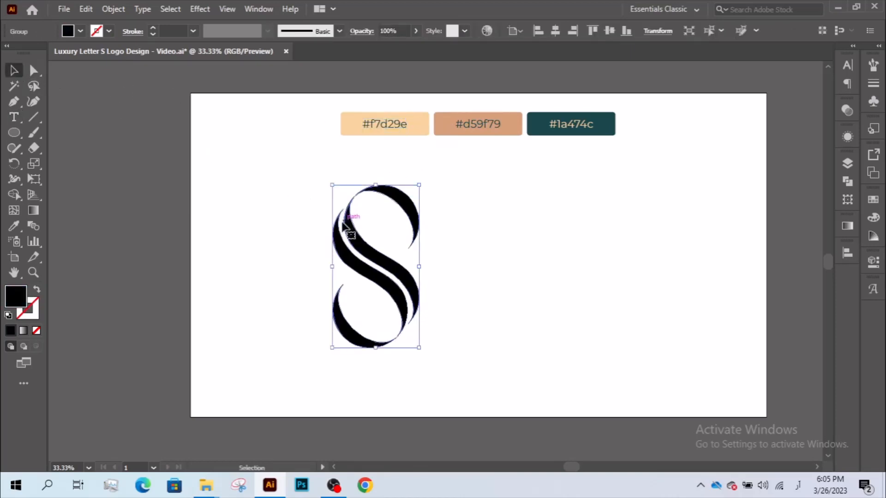
double_click(17, 304)
key("ctrl+v")
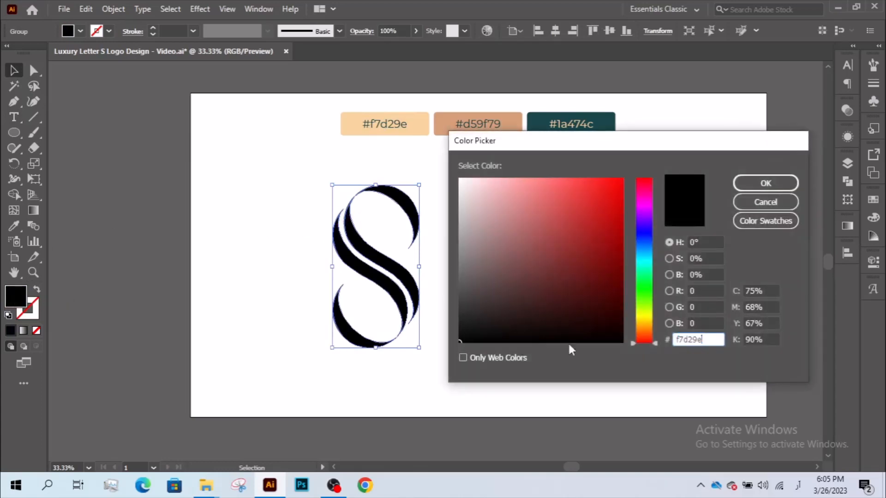
left_click(766, 183)
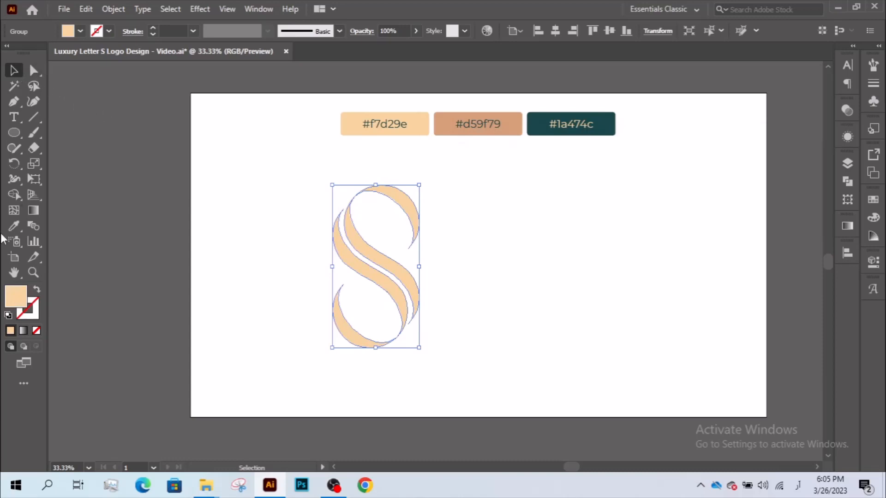
Sample the #d59f79 swatch with the Eyedropper as the S logo's fill color
left_click(14, 226)
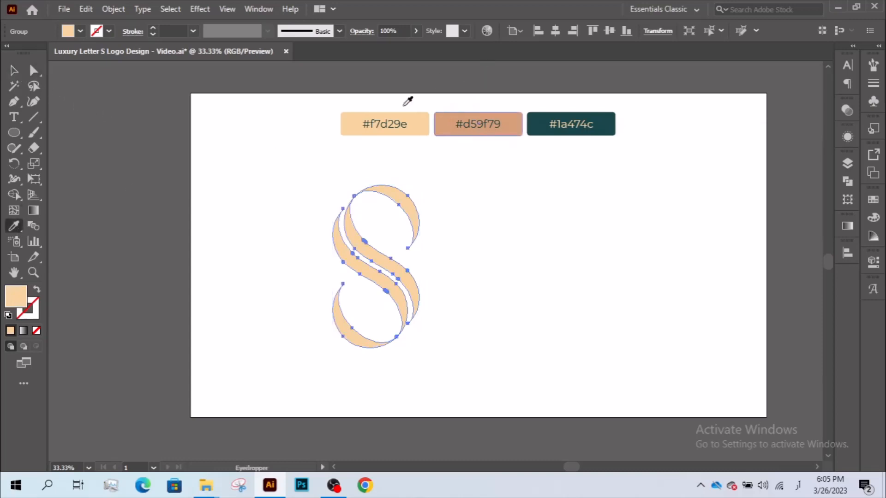
left_click(478, 123)
left_click(16, 69)
left_click(189, 140)
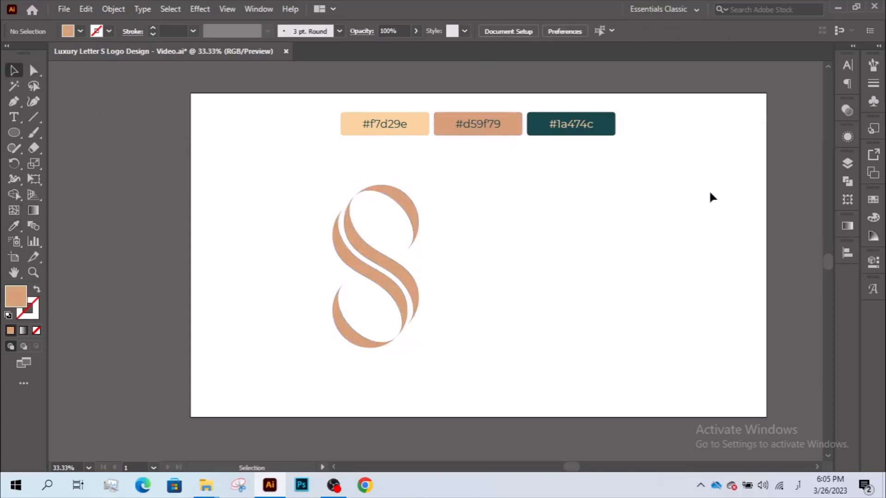
Select the S logo and give it a linear gradient fill
left_click_drag(301, 292, 289, 286)
left_click_drag(321, 226, 454, 314)
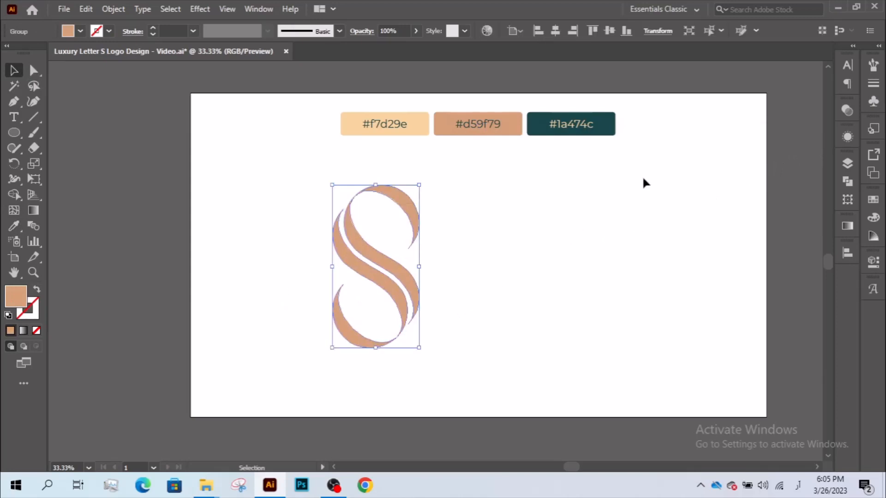
left_click_drag(848, 225, 510, 247)
left_click(665, 249)
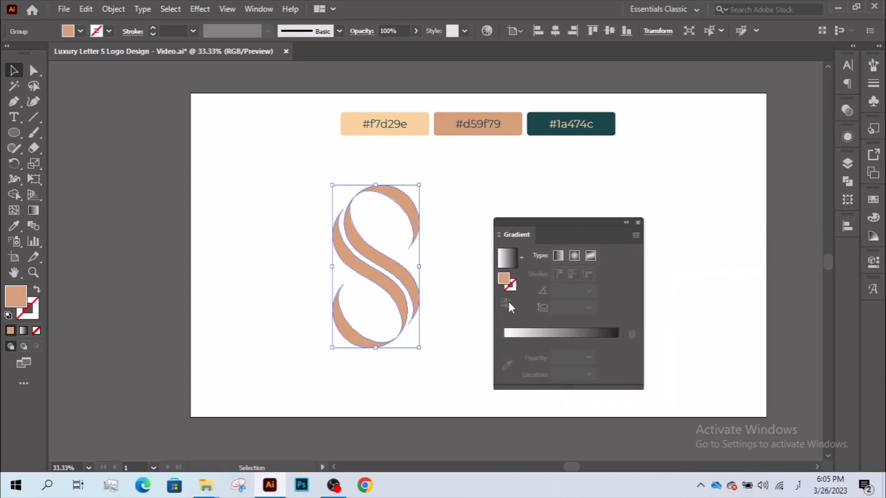
left_click(511, 335)
left_click(508, 341)
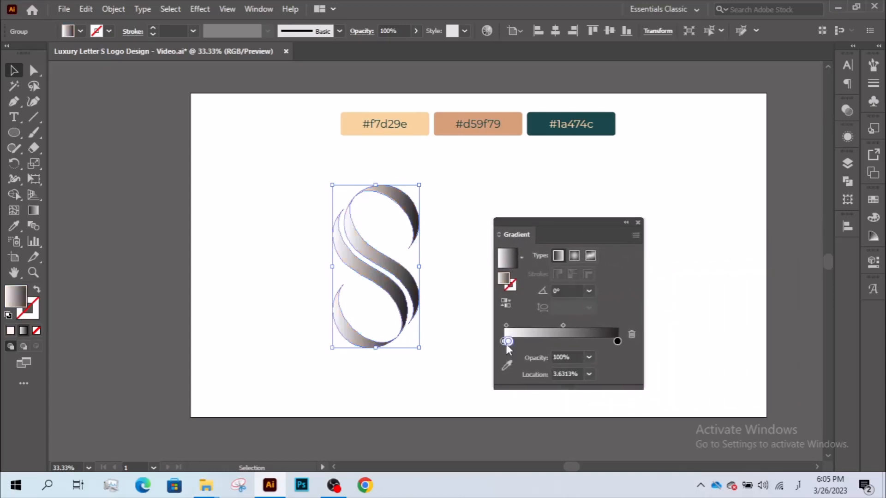
Color the gradient's start stop from the #f7d29e swatch and its end stop from the #d59f79 swatch
mouse_move(506, 343)
left_mouse_down()
mouse_move(503, 354)
mouse_move(504, 342)
left_mouse_up()
left_click(507, 366)
left_click(424, 122)
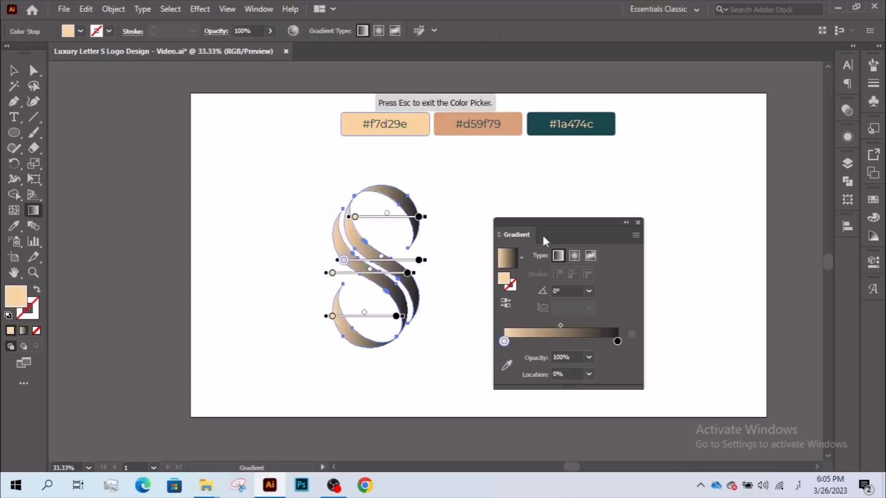
left_click(617, 341)
left_click(509, 362)
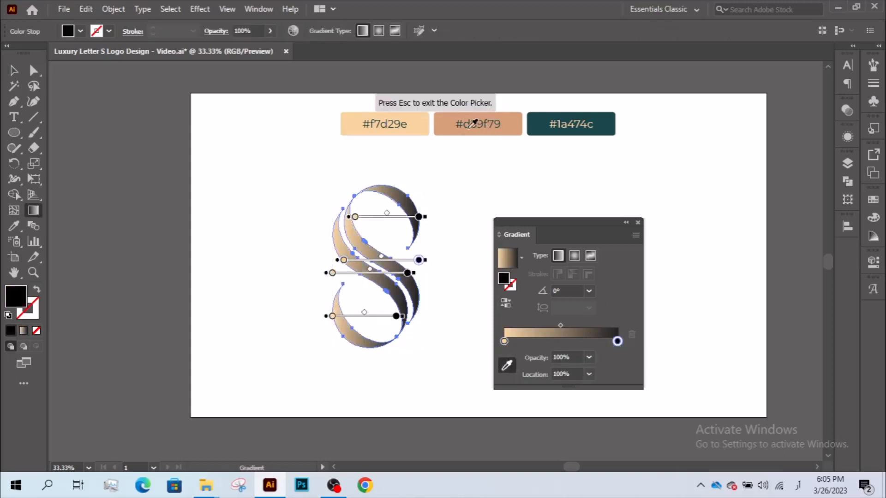
left_click(449, 128)
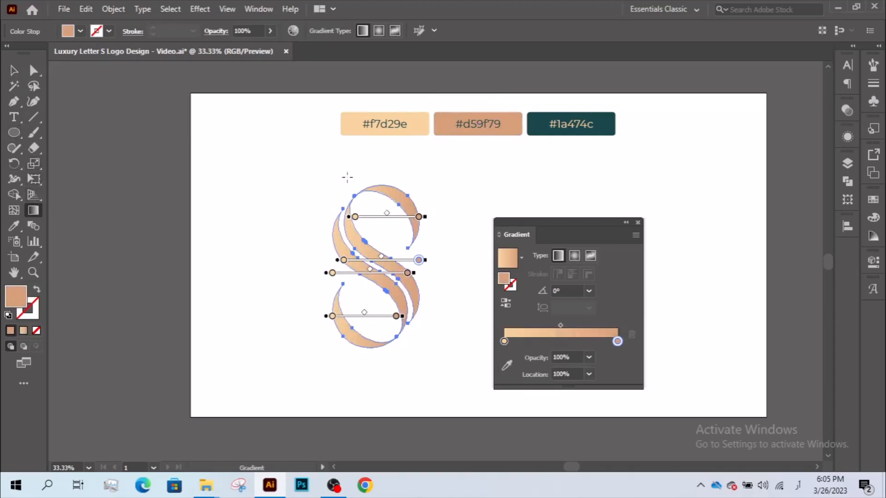
Reverse the gradient and run it steeply downward across the whole S logo at about -80.6°
left_click_drag(331, 178, 410, 346)
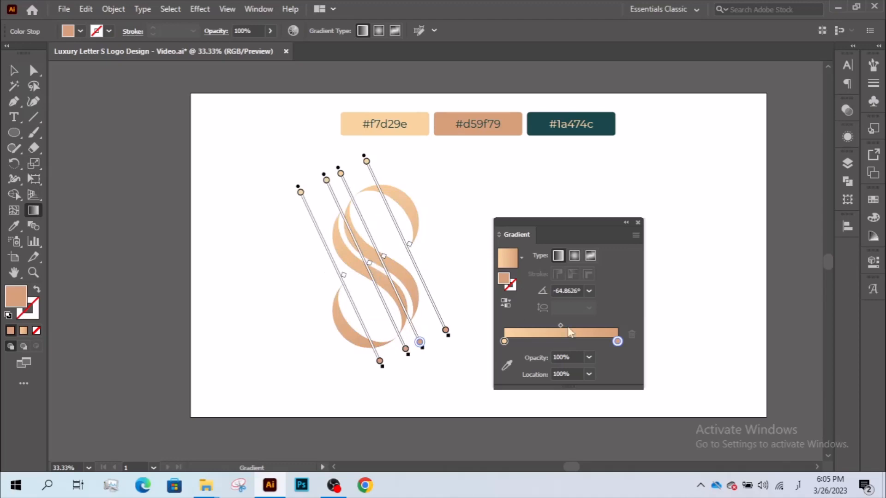
left_click(505, 305)
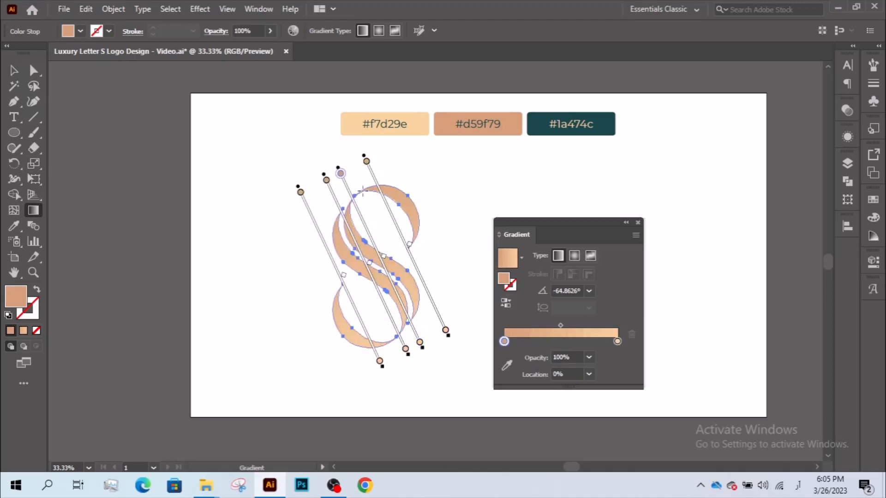
left_click_drag(362, 190, 396, 386)
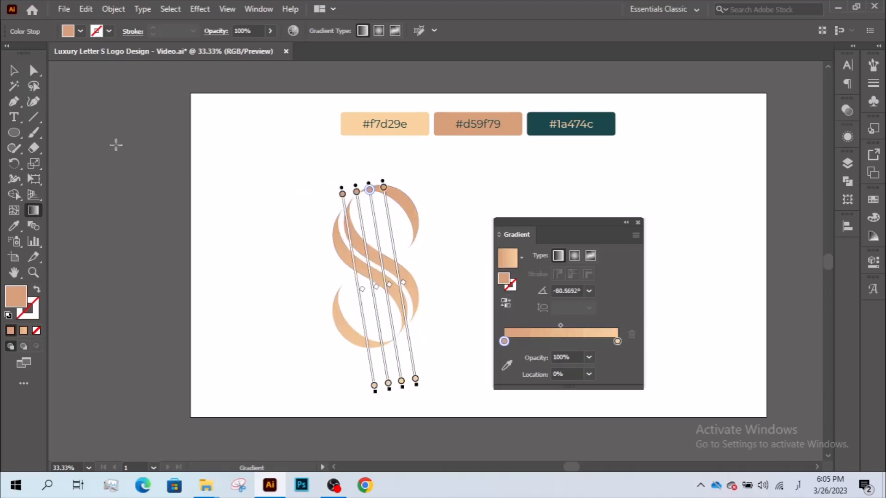
left_click(13, 70)
left_click(231, 215)
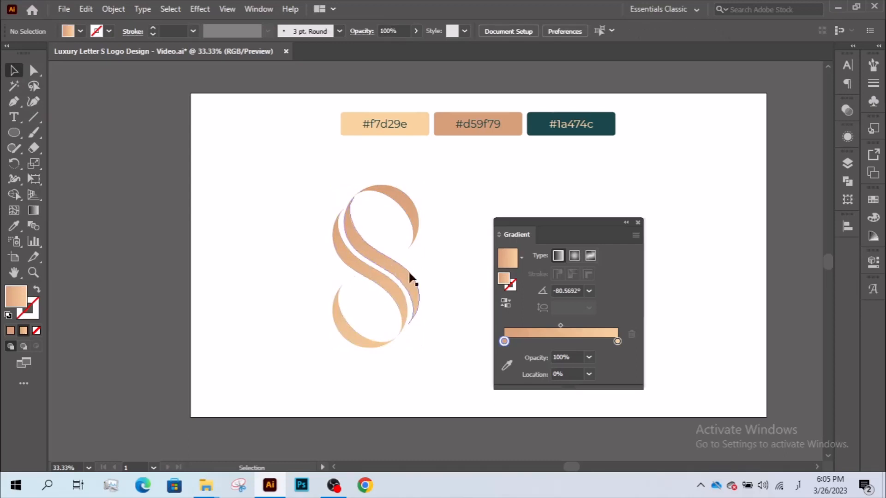
Collapse the floating Gradient settings and dock them back at the side
left_click(626, 222)
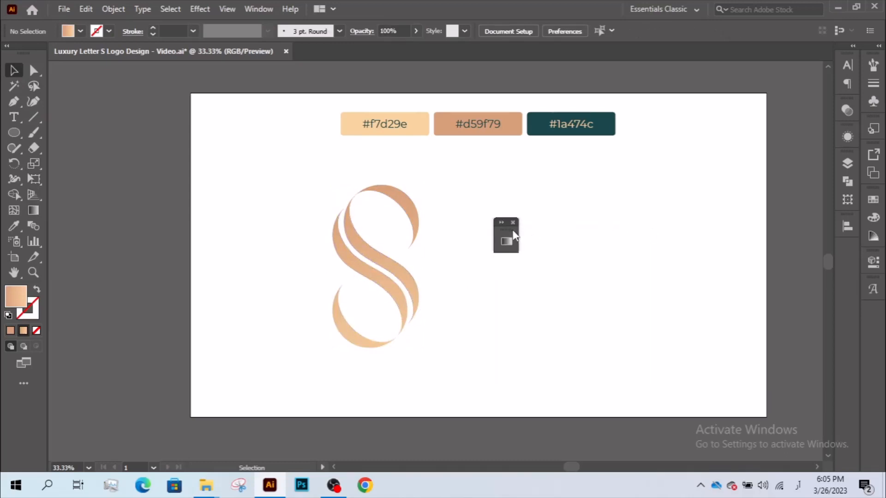
left_click_drag(514, 236, 849, 237)
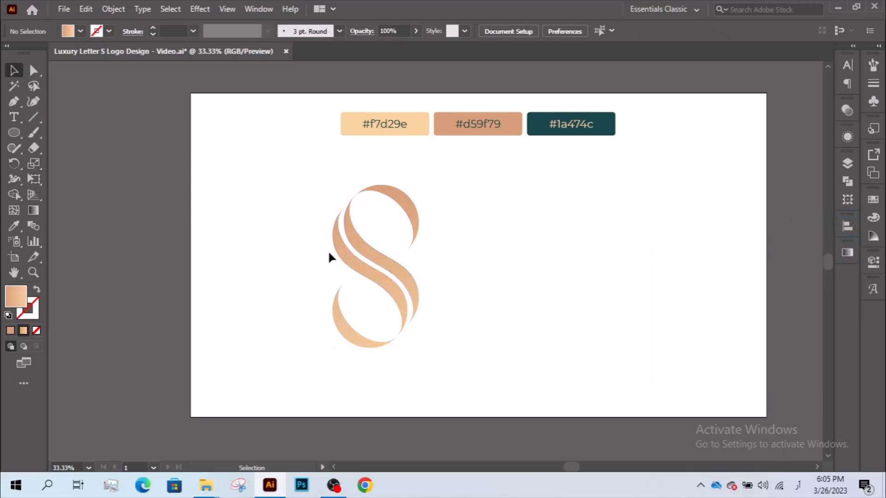
Draw a large square with the Rectangle tool that covers the entire S logo
left_click(359, 247)
left_click(123, 212)
left_click_drag(14, 133, 26, 138)
left_click(48, 134)
left_click_drag(279, 200, 493, 336)
left_click(14, 71)
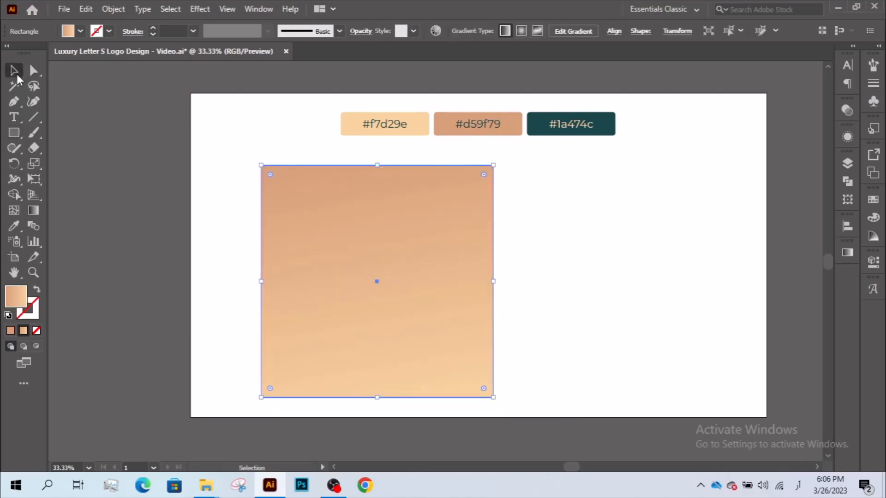
Fill the square with the dark teal #1a474c swatch color using the Eyedropper
left_click(15, 228)
left_click(538, 123)
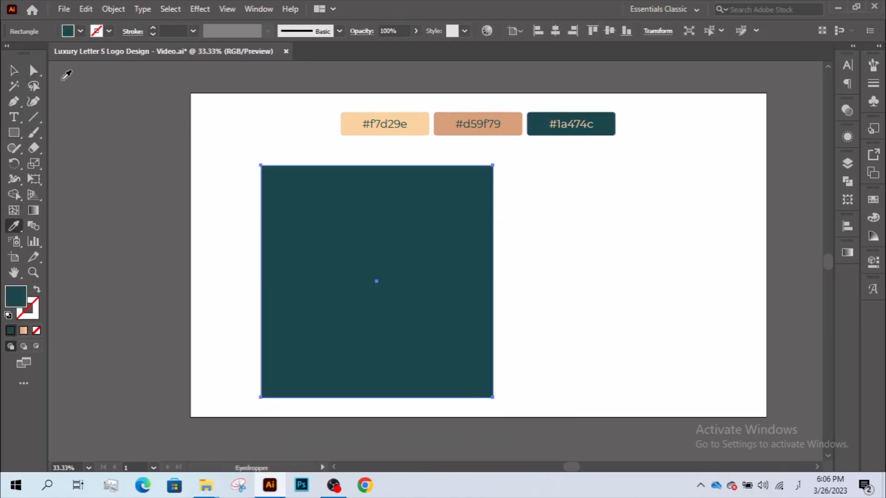
left_click(14, 70)
Send the teal square behind the S logo and align the logo to the square's center
right_click(338, 247)
mouse_move(408, 402)
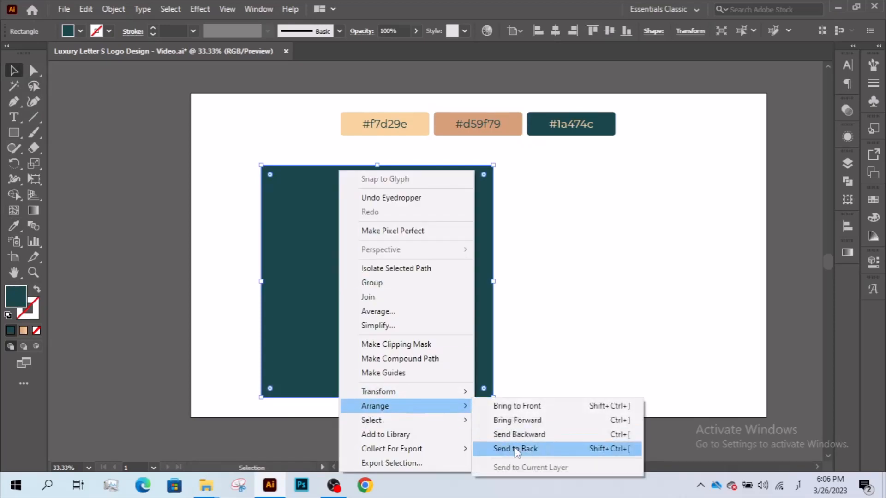
left_click(515, 449)
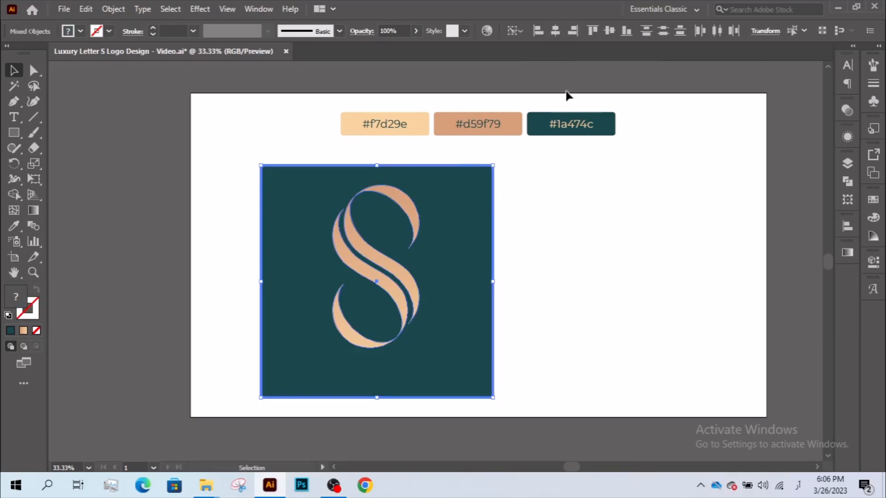
left_click(613, 29)
left_click(612, 31)
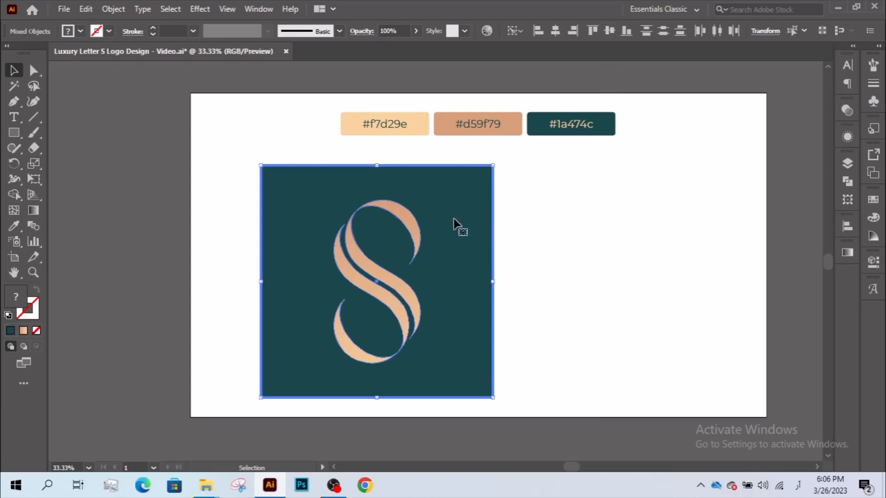
Scale the S logo down slightly inside the teal square and place a copy of it on the empty white area beside the square
left_click(547, 245)
left_click(412, 299)
left_click_drag(420, 282, 413, 282)
left_click_drag(523, 230, 632, 301)
key("ctrl+shift+a")
Group the teal square with its S logo and move the group closer to the artboard's left edge
left_click(527, 389)
left_click_drag(527, 394, 377, 249)
right_click(391, 236)
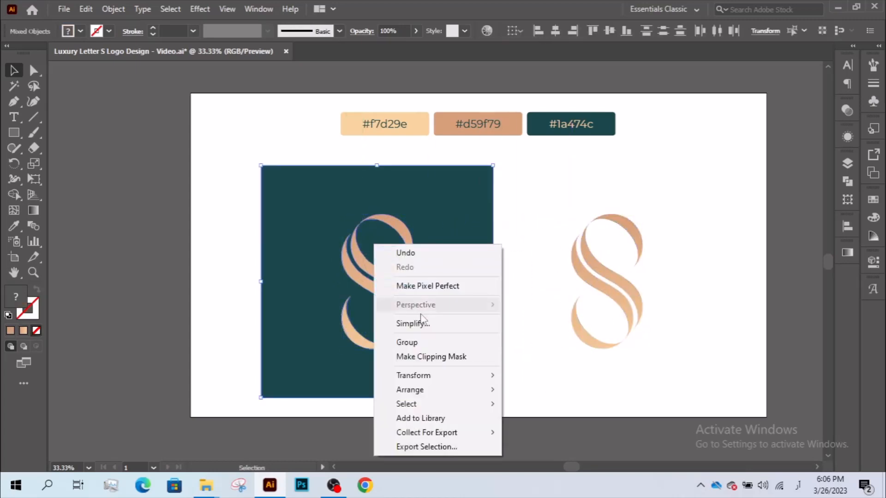
left_click(419, 340)
left_click_drag(442, 300, 403, 351)
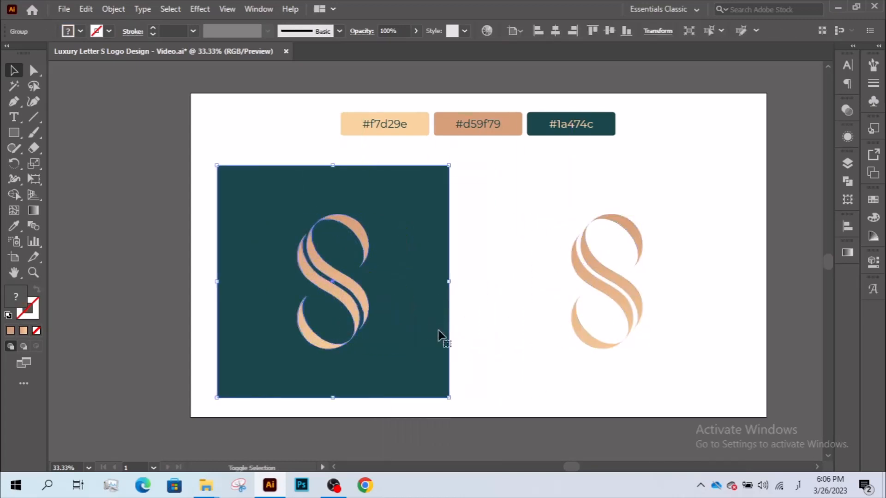
left_click(505, 327)
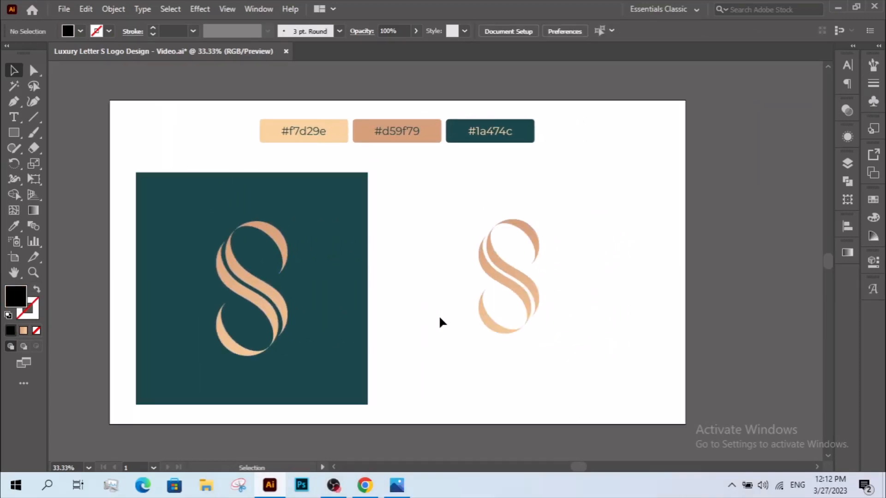
Add the text "Stylish" and enlarge it to about 94 pt directly below the S logo on the white area
left_click(14, 117)
left_click(401, 317)
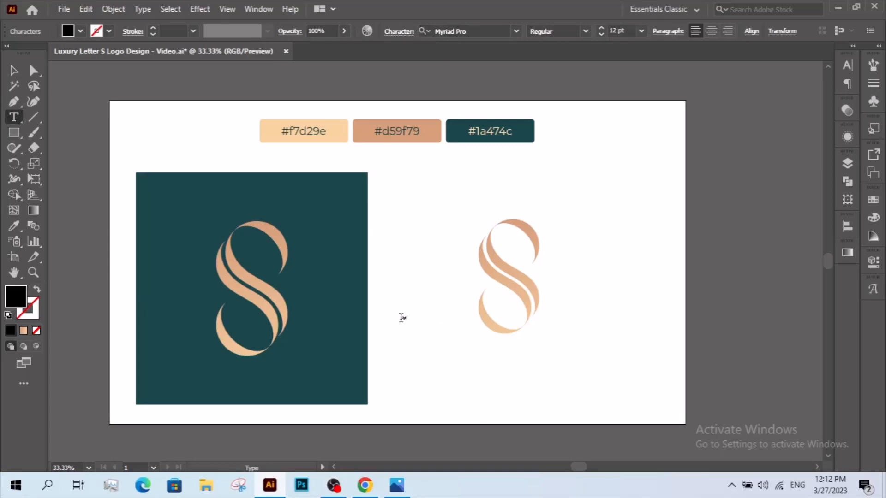
left_click(14, 71)
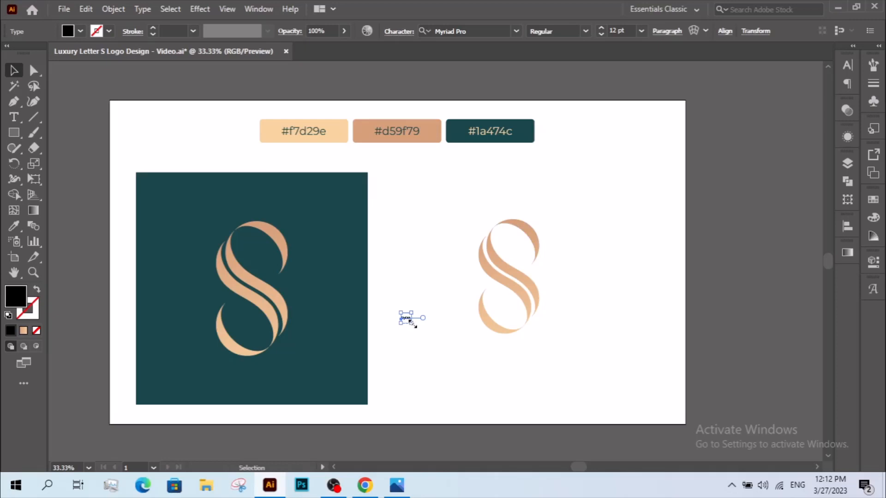
left_click_drag(412, 323, 526, 353)
Change the font of the "Stylish" text to Raleway ExtraBold
key("z")
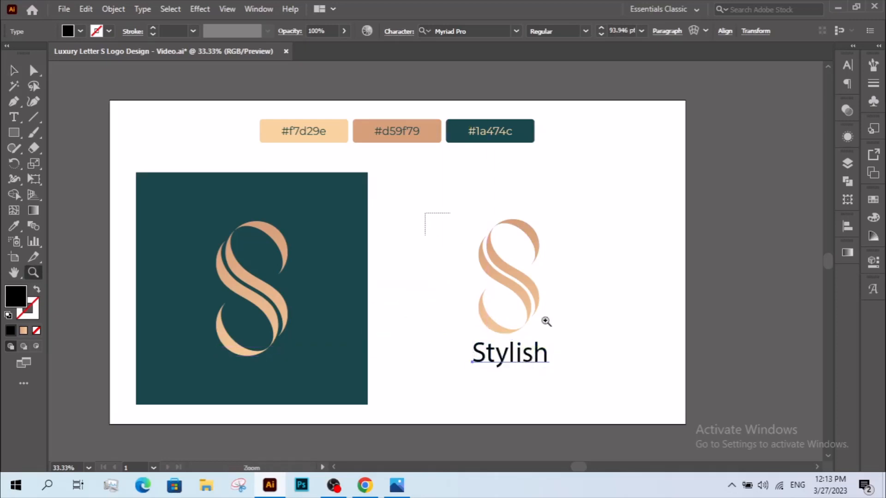
left_click_drag(546, 322, 638, 403)
key("v")
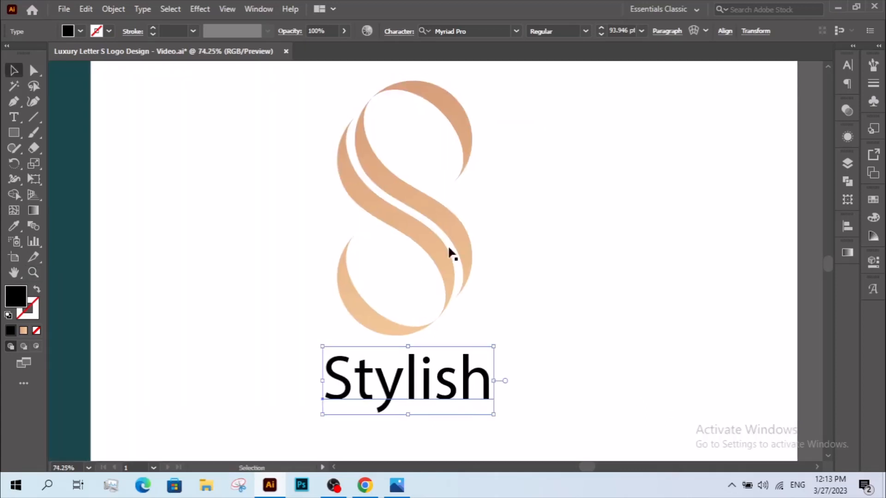
key("z")
left_click(455, 357, "alt")
left_click_drag(452, 341, 457, 412)
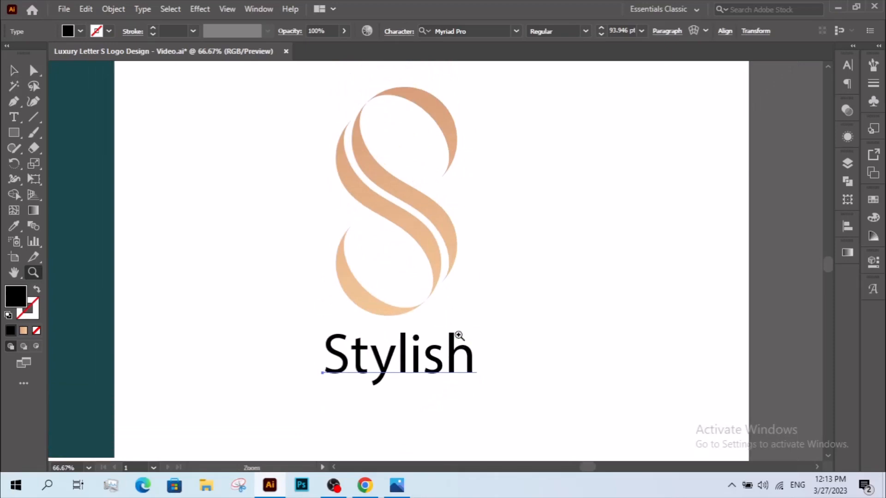
left_click(459, 335, "alt")
left_click_drag(458, 336, 459, 424)
key("v")
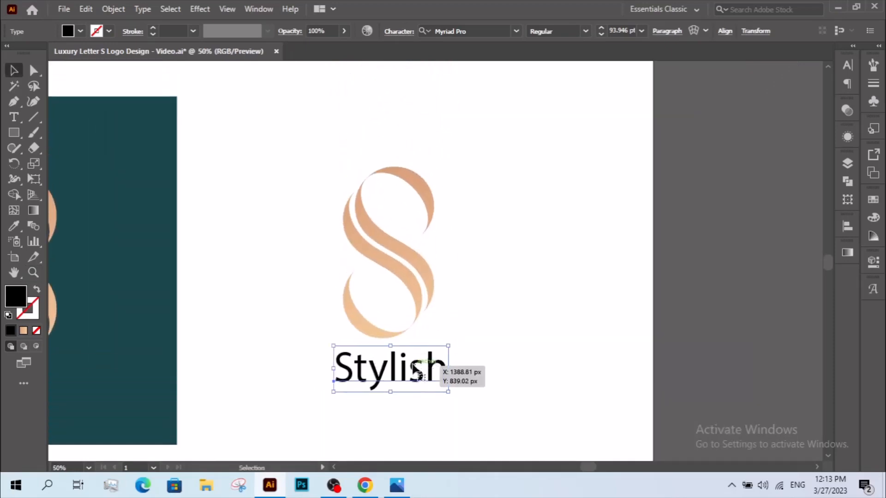
left_click(460, 32)
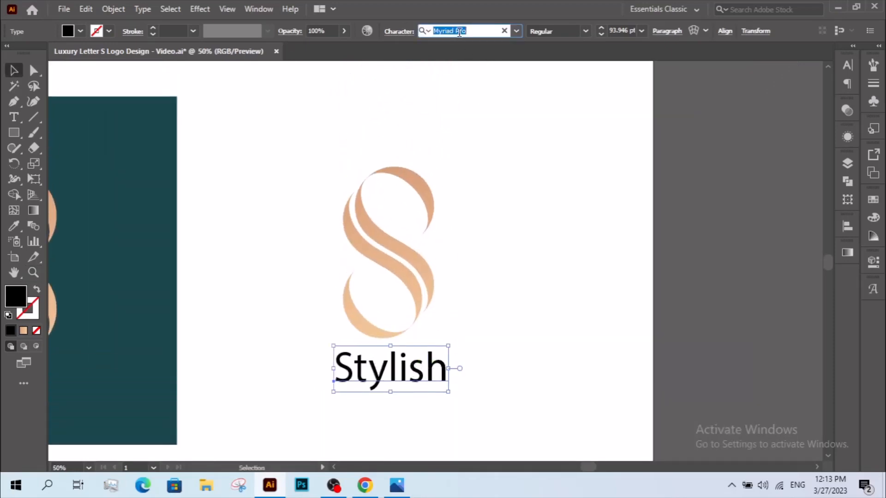
type("Raleway")
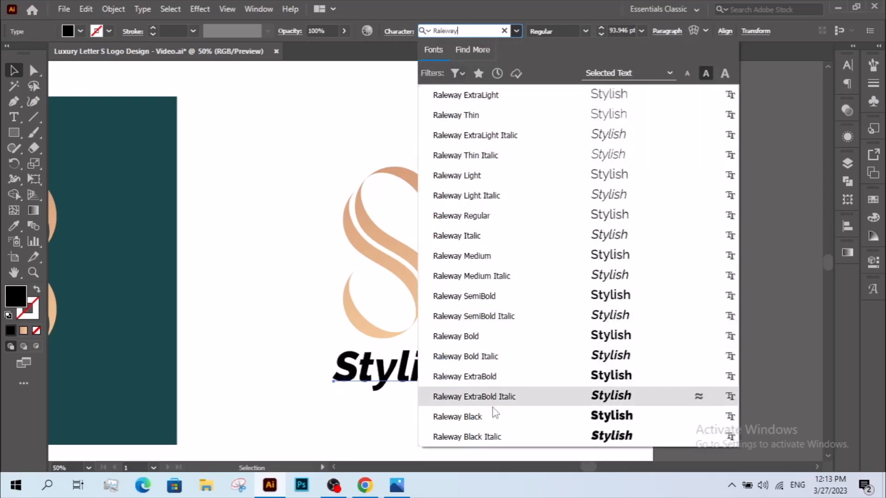
left_click(498, 375)
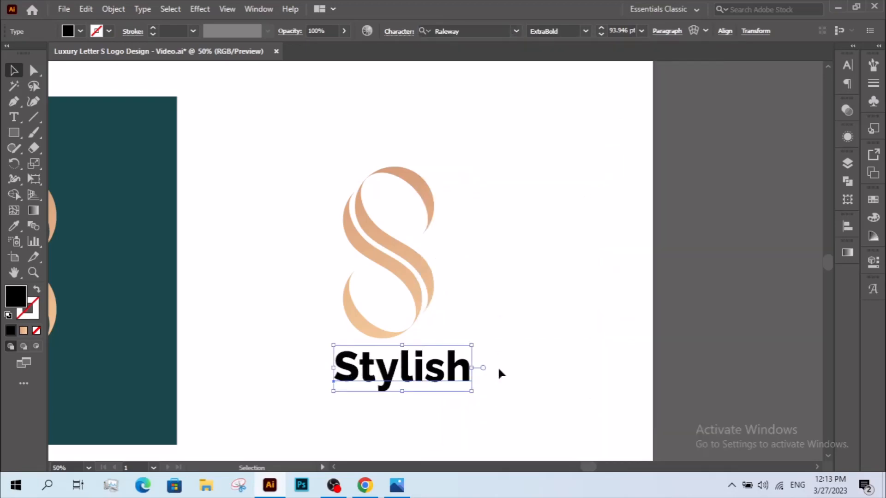
Set the brand name text in all caps and widen its tracking
left_click(398, 31)
left_click(274, 167)
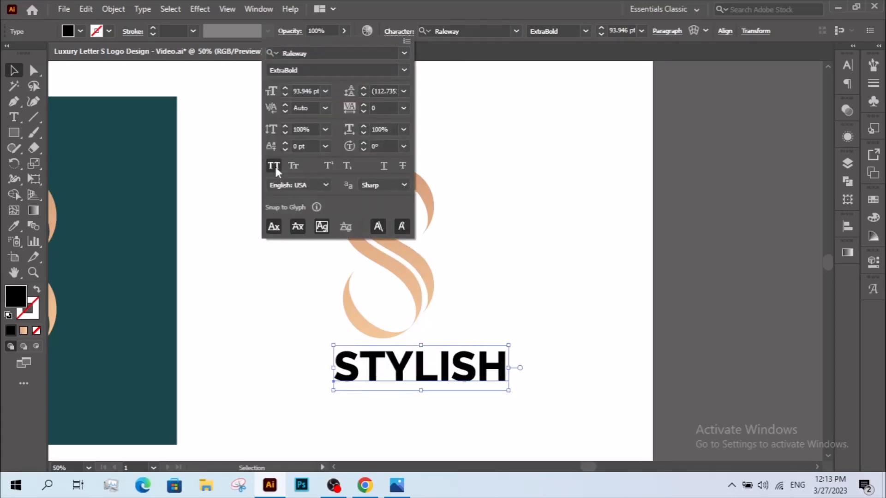
left_click(364, 105)
left_click(364, 106)
left_click(364, 105)
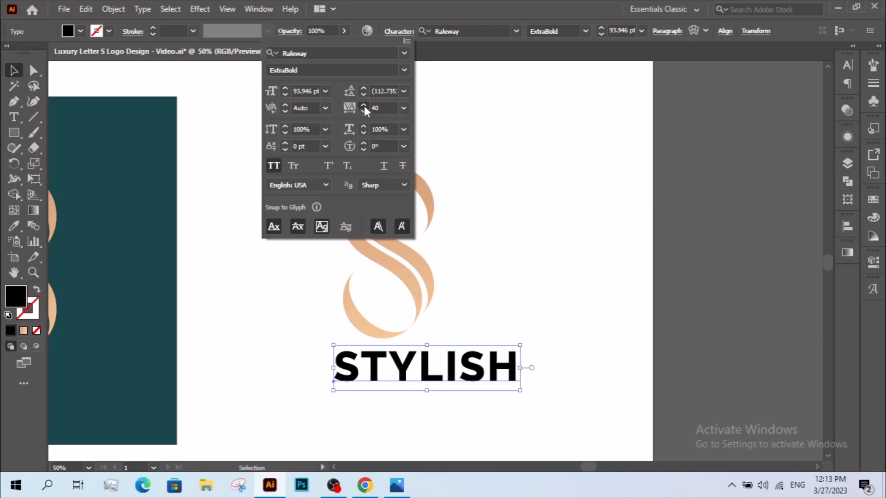
left_click(364, 107)
Shrink the STYLISH text to about 71 pt and reposition it beneath the S logo
left_click(494, 359)
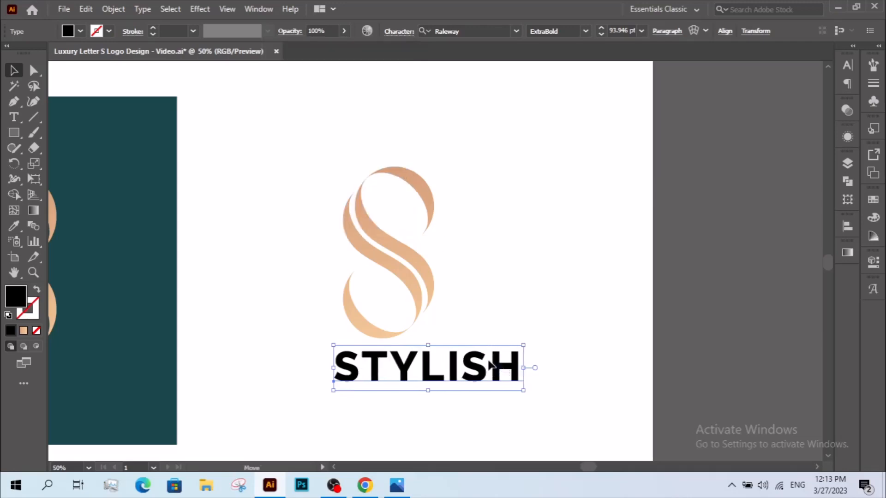
left_click_drag(490, 364, 469, 364)
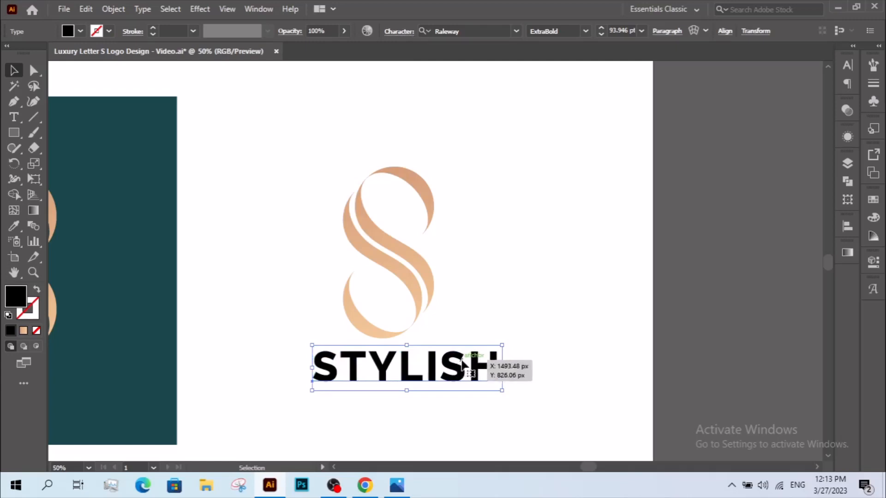
left_click_drag(501, 367, 447, 376)
Duplicate the STYLISH text directly below itself and change the copy to "SLOGAN HERE"
left_click_drag(408, 373, 431, 403)
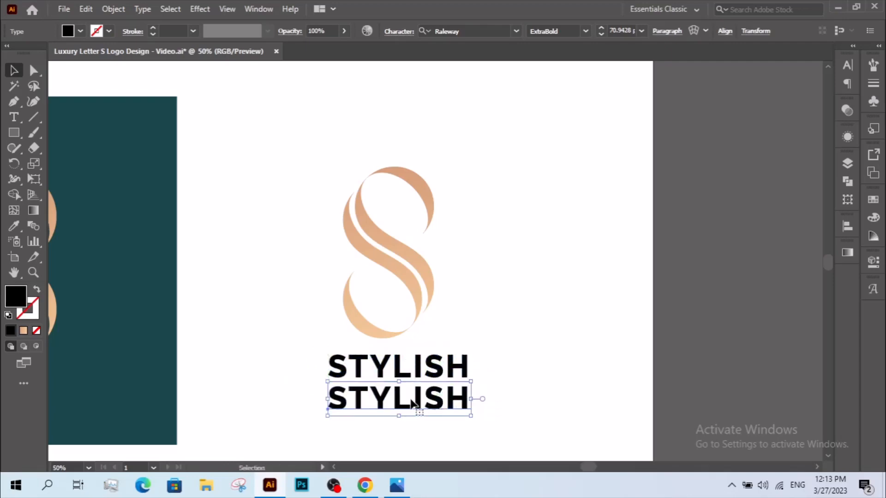
double_click(412, 405)
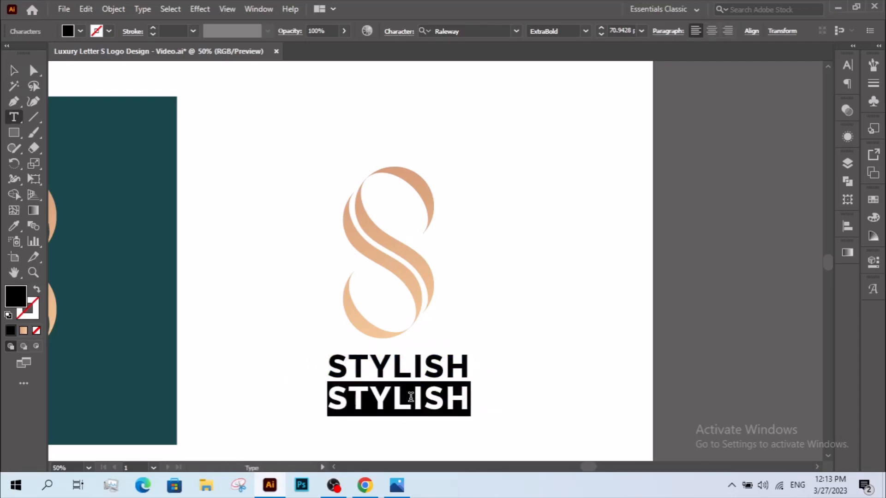
type("SLOGAN ")
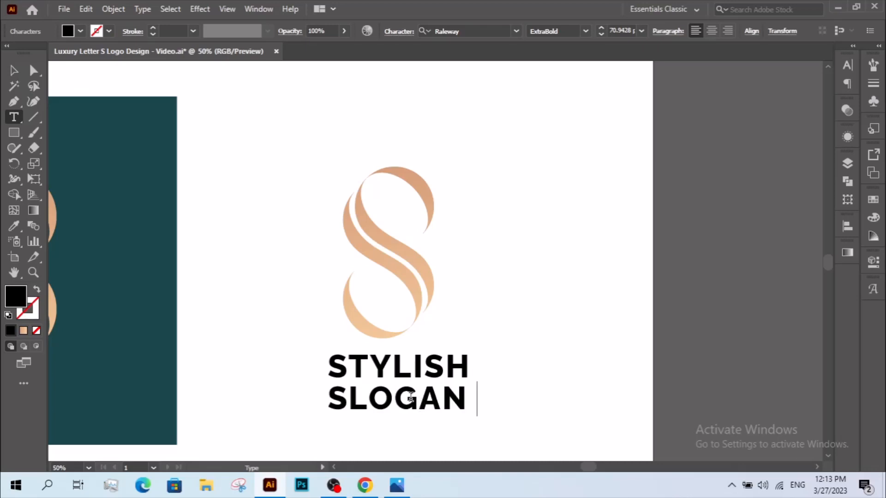
type("HERE")
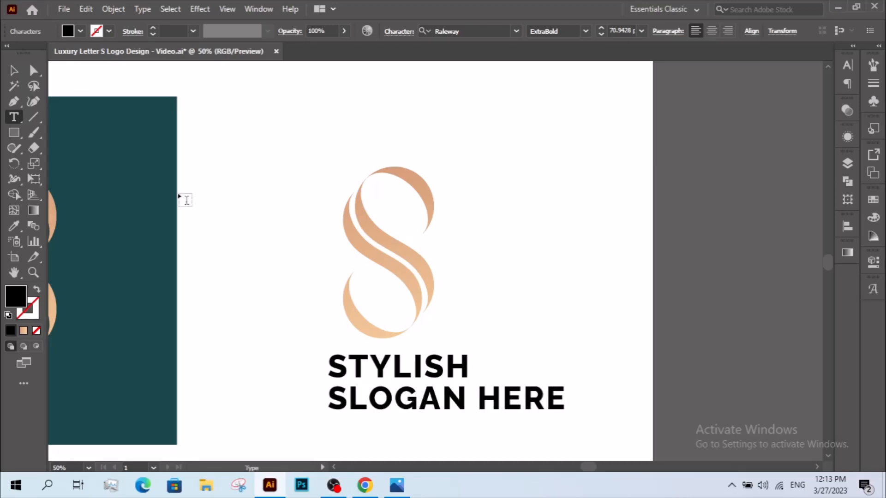
left_click(8, 65)
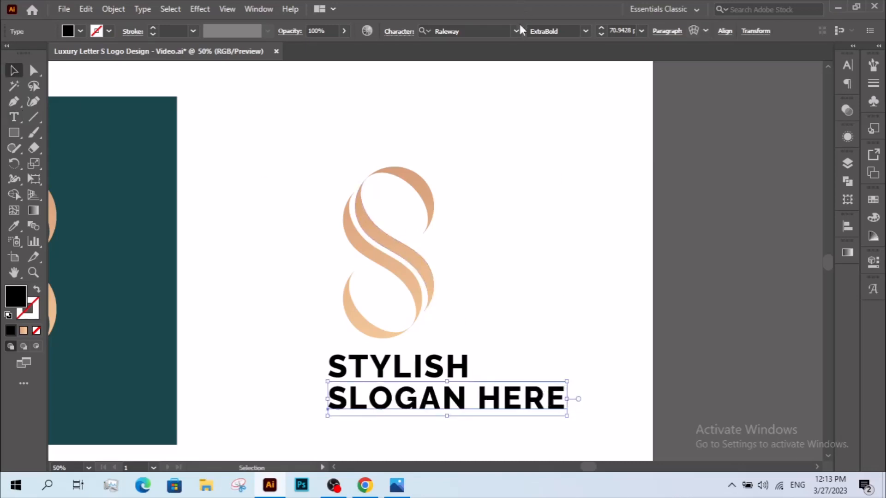
Set the SLOGAN HERE line to Raleway Light and shrink it to about 31.6 pt just beneath STYLISH
left_click(589, 31)
left_click(573, 163)
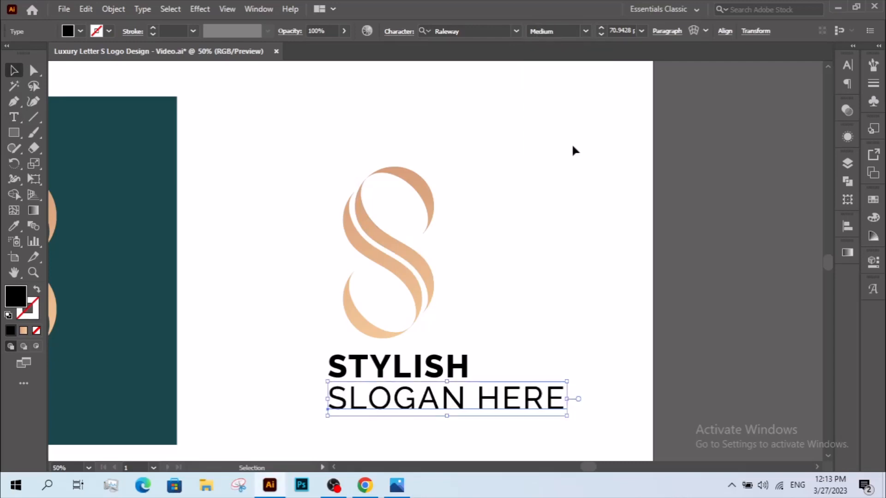
left_click(584, 32)
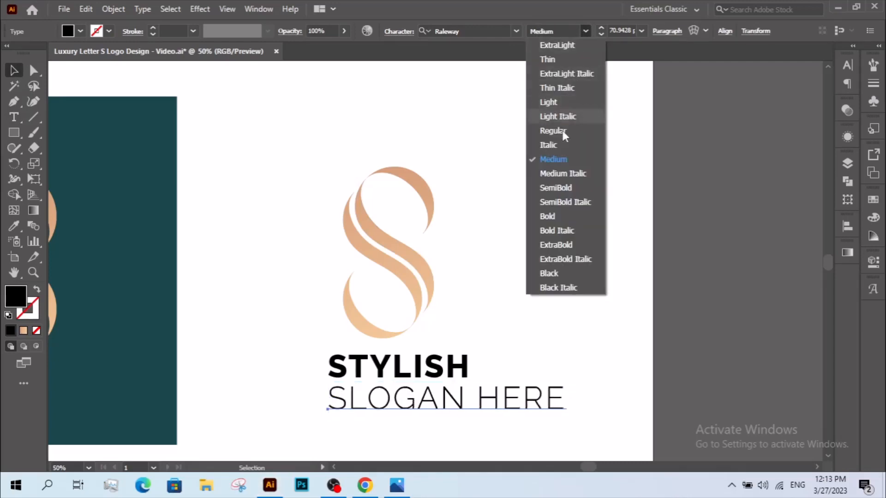
left_click(559, 101)
left_click_drag(567, 403, 421, 396)
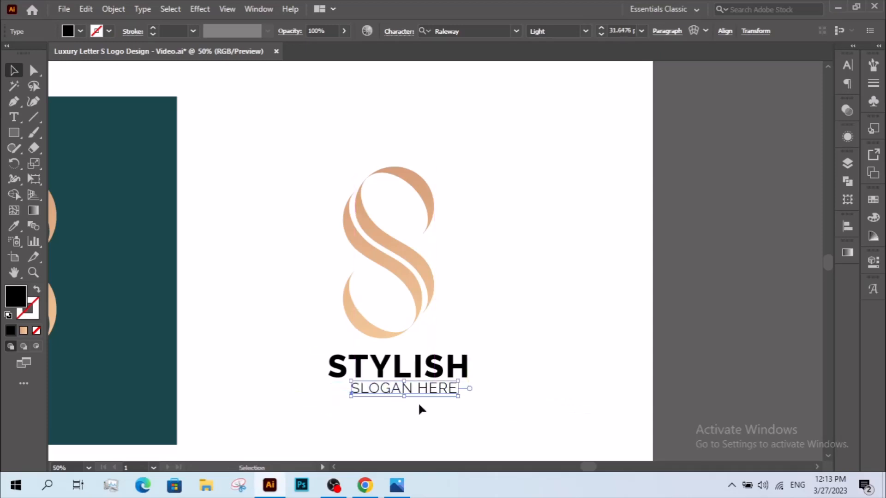
Center the paragraph alignment of the STYLISH and SLOGAN HERE lines and align both horizontally to each other's center
left_click_drag(445, 368, 446, 367)
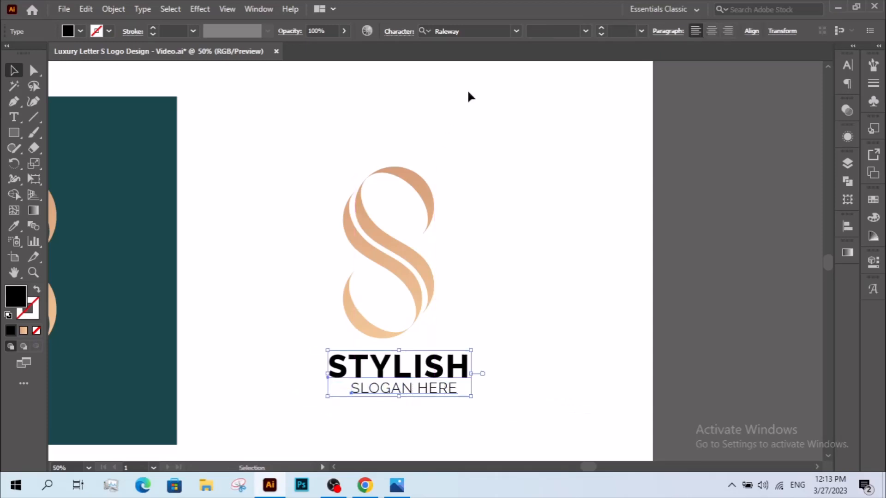
left_click(715, 31)
left_click(750, 32)
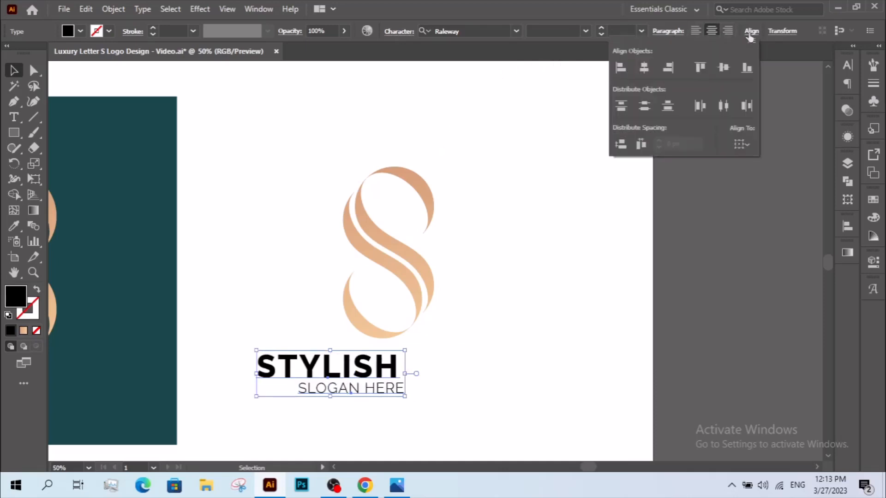
left_click(645, 68)
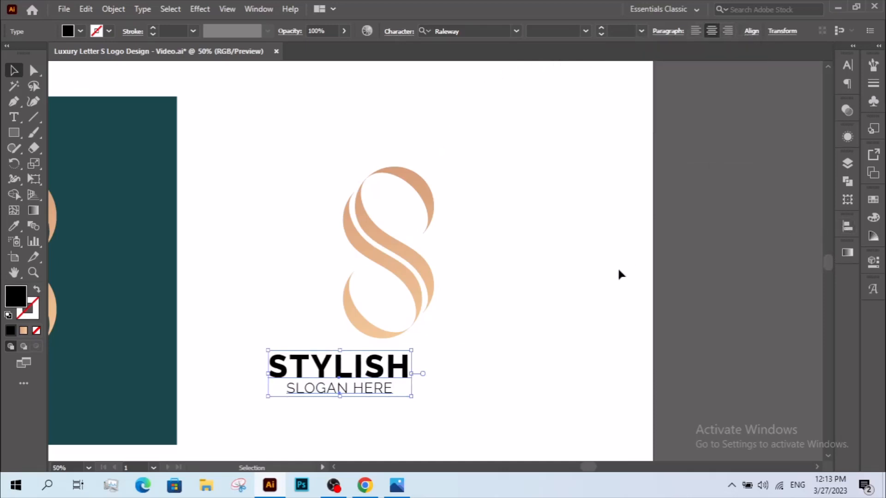
Align the white-area S logo and its two text lines on a common horizontal center
left_click_drag(271, 236, 574, 446)
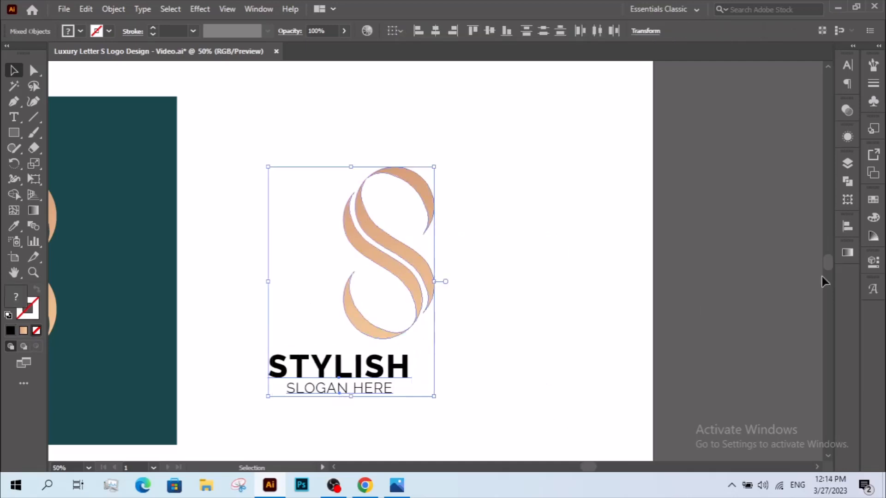
left_click(848, 226)
left_click(718, 255)
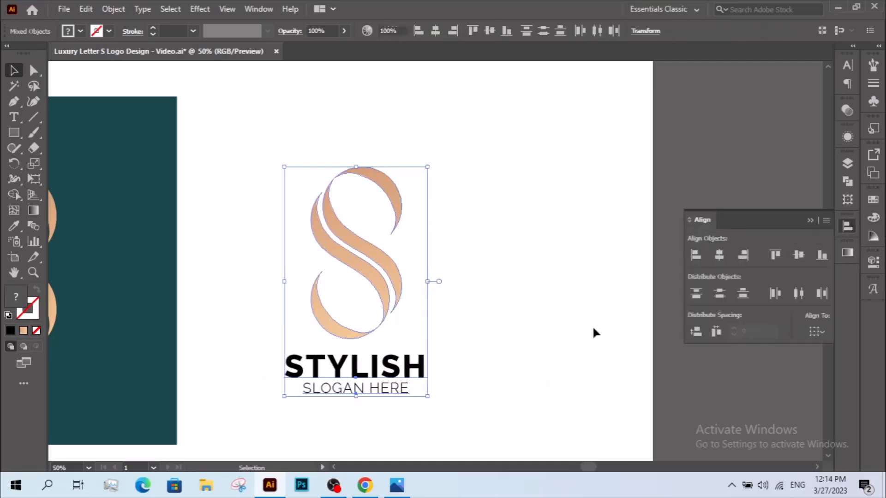
left_click(593, 327)
Nudge the STYLISH text slightly to the right to fine-tune its centering above the slogan
left_click(419, 373)
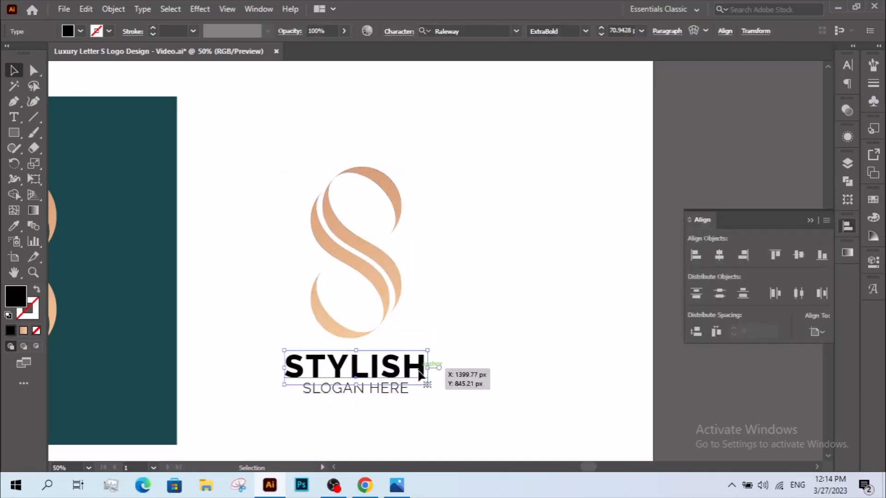
left_click_drag(405, 373, 405, 374)
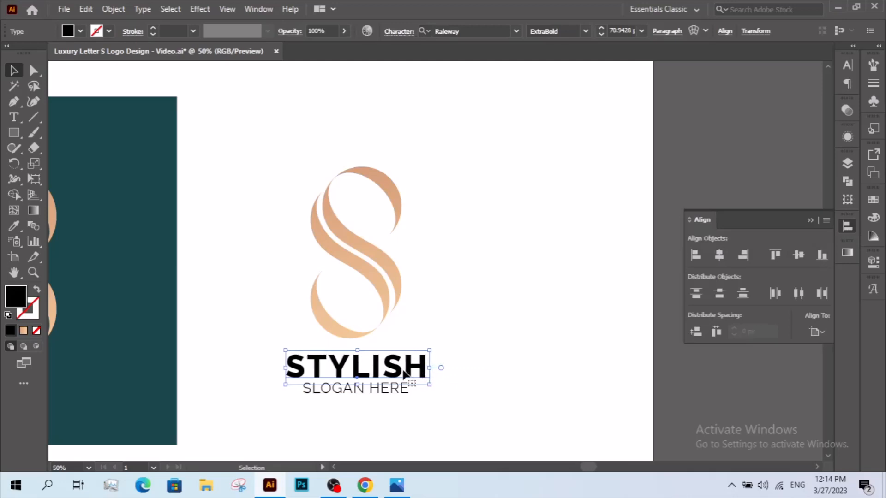
left_click(530, 359)
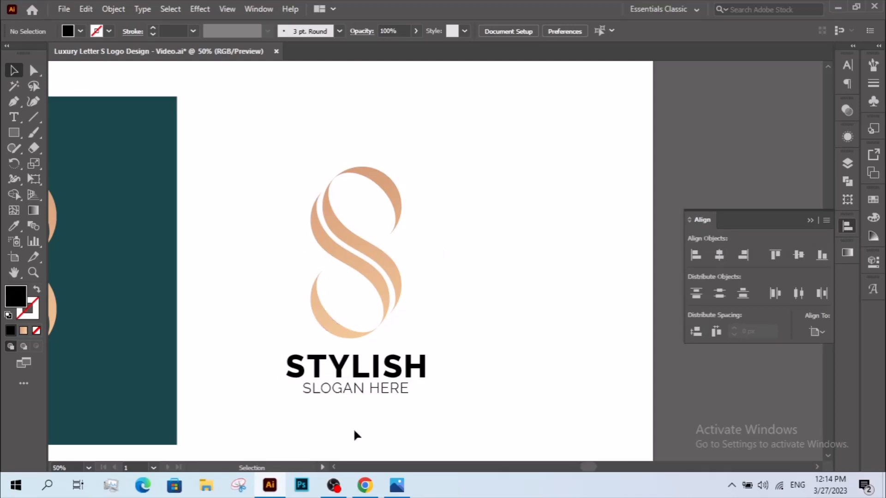
Place a copy of the STYLISH and SLOGAN HERE lines outside the artboard, level with the originals
key("z")
left_click(369, 393, "alt")
left_click_drag(406, 317, 321, 419)
key("v")
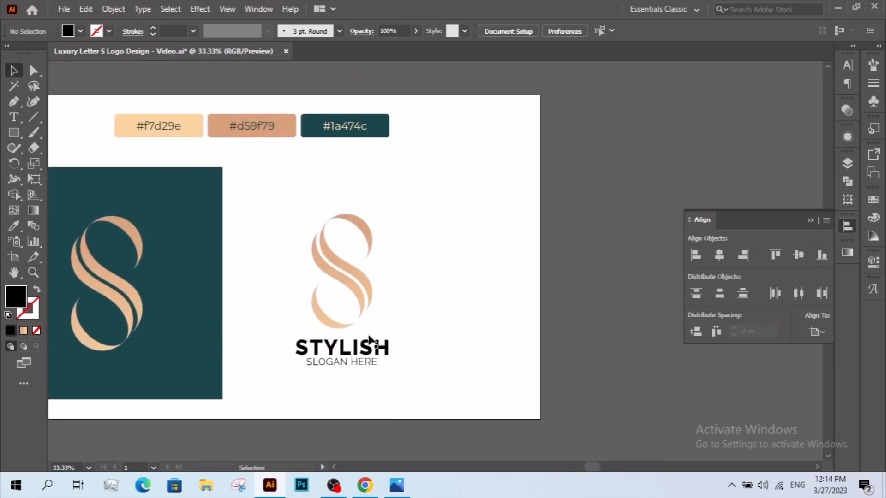
left_click_drag(436, 350, 662, 360)
left_click(525, 317)
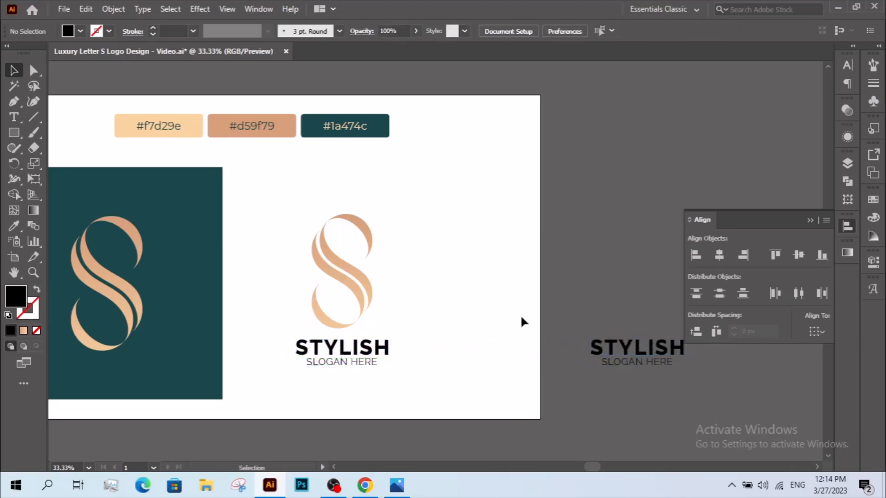
Recolor the STYLISH and SLOGAN HERE lines under the white-area S with the dark teal sampled from the #1a474c swatch
left_click(343, 364)
key("i")
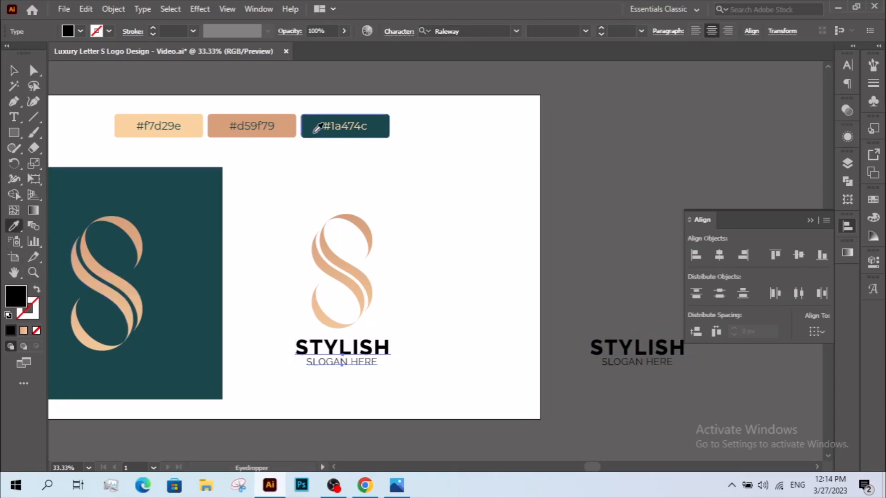
left_click(366, 125)
key("v")
left_click(289, 224)
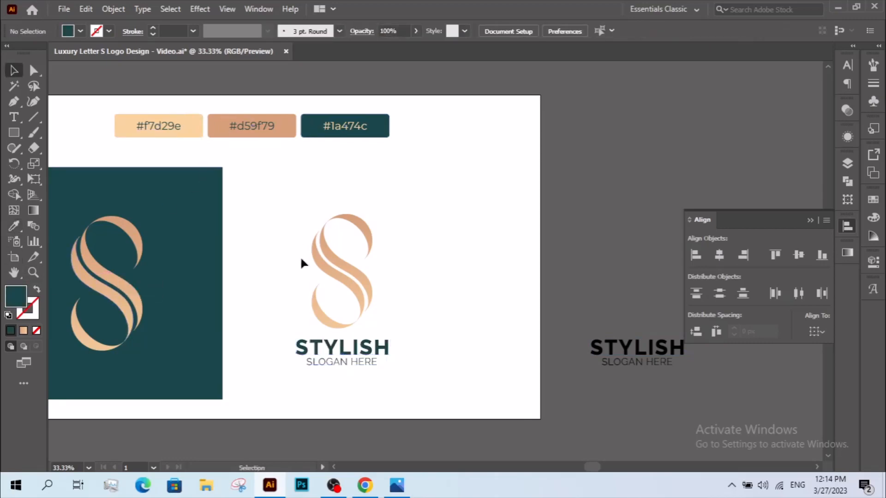
Place a copy of the white-area S logo above the black STYLISH and SLOGAN HERE text outside the artboard
left_click_drag(329, 277, 651, 298)
left_click_drag(686, 370, 593, 336)
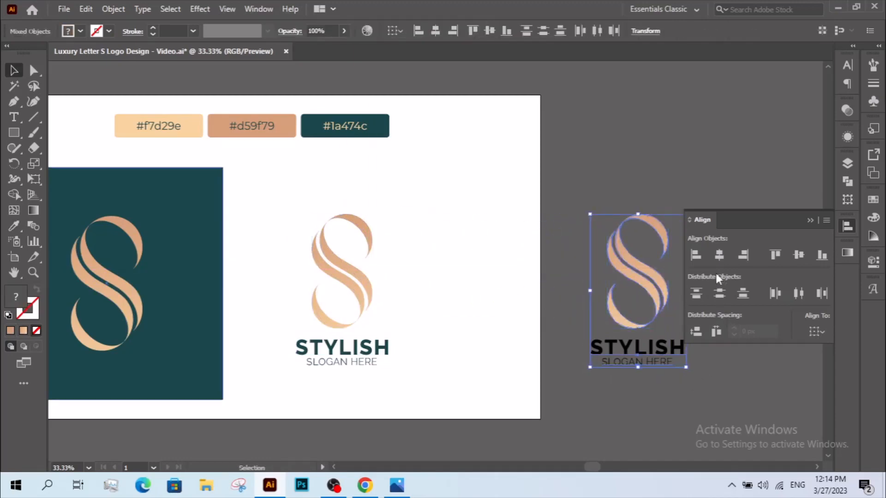
left_click(554, 337)
Duplicate the white-area S logo with its teal text outside the artboard, beside the black-text version
key("z")
left_click(496, 349, "alt")
left_click_drag(463, 342, 442, 376)
left_click(363, 305)
left_click(406, 300, "alt")
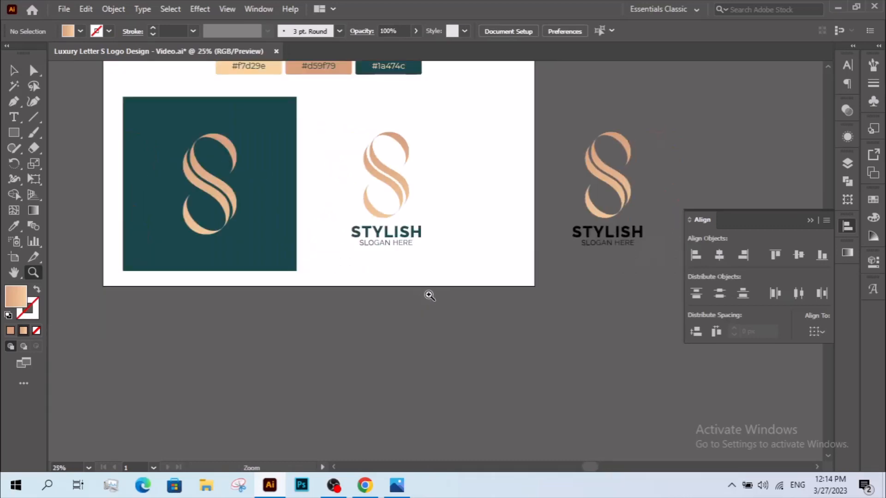
left_click_drag(427, 293, 366, 355)
key("v")
left_click_drag(360, 240, 283, 346)
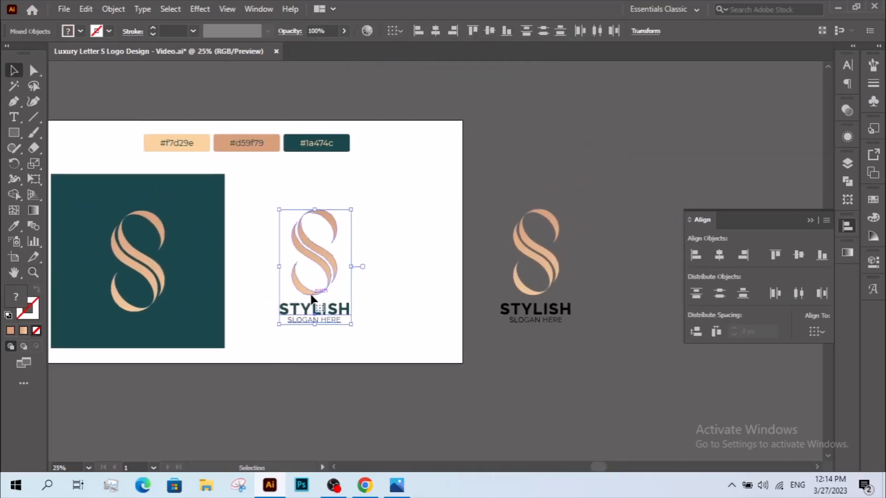
left_click_drag(308, 297, 624, 297)
left_click(592, 386)
Left-align the STYLISH and SLOGAN HERE lines on the artboard and place them to the right of the S
key("z")
left_click_drag(234, 168, 405, 375)
left_click_drag(329, 380, 339, 373)
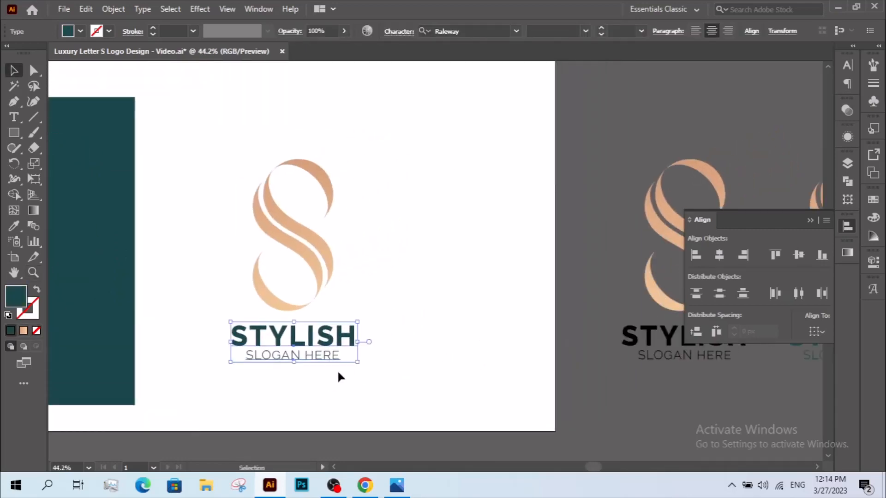
left_click_drag(318, 342, 438, 243)
Scale the white-area S down proportionally to slightly taller than the text block and group the two text lines beside it
left_click(272, 260)
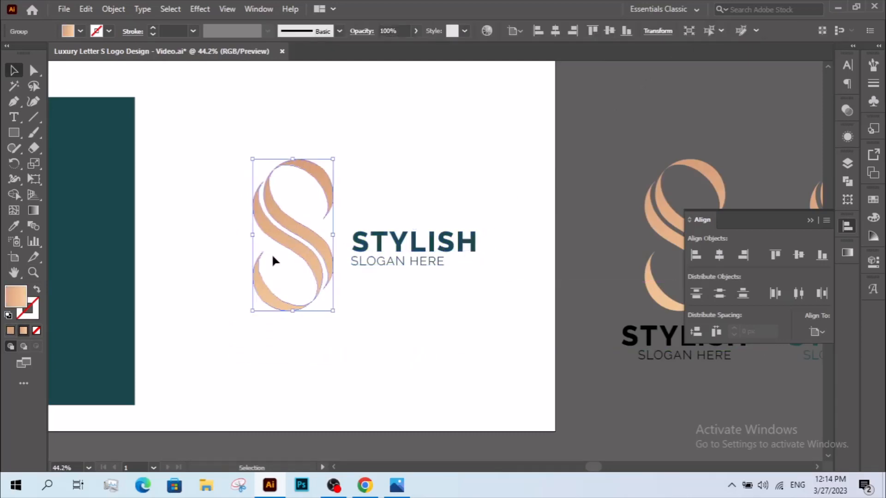
left_click_drag(252, 237, 296, 235)
left_click(396, 242)
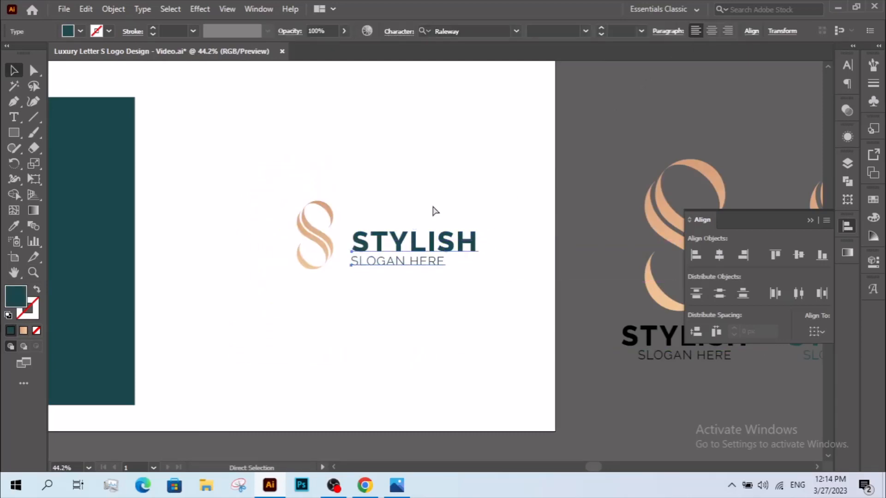
right_click(427, 279)
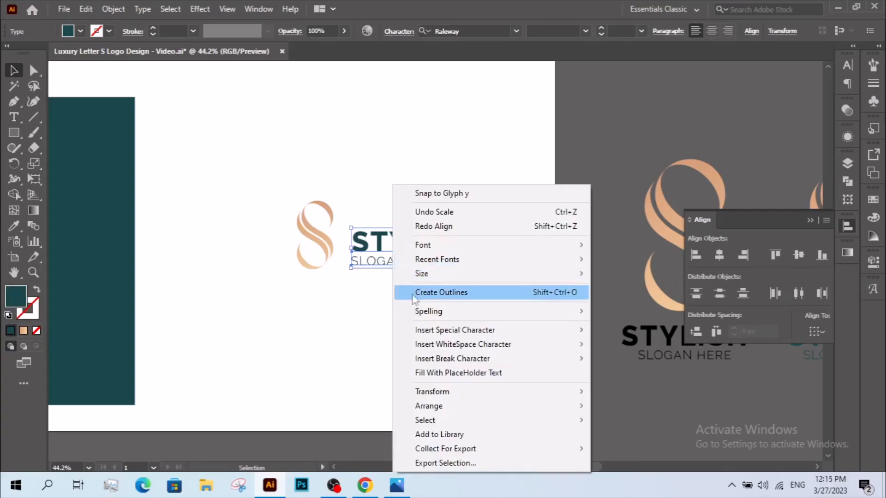
left_click(113, 9)
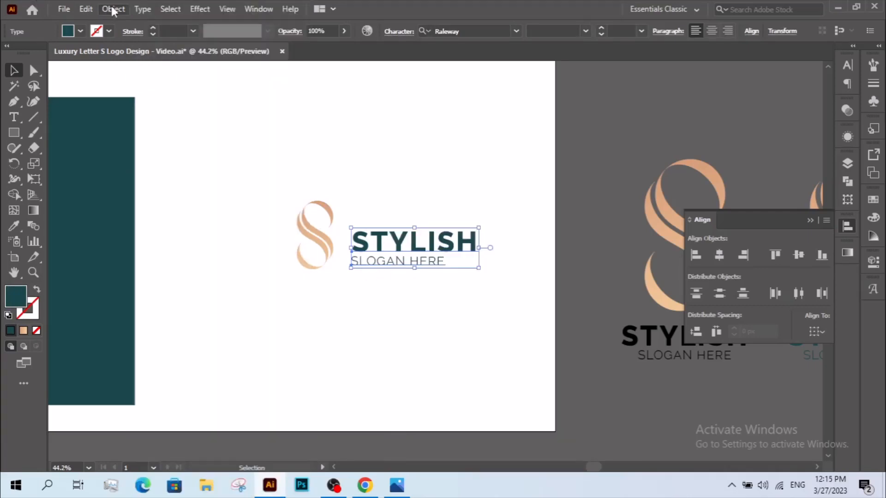
left_click(113, 9)
left_click(156, 69)
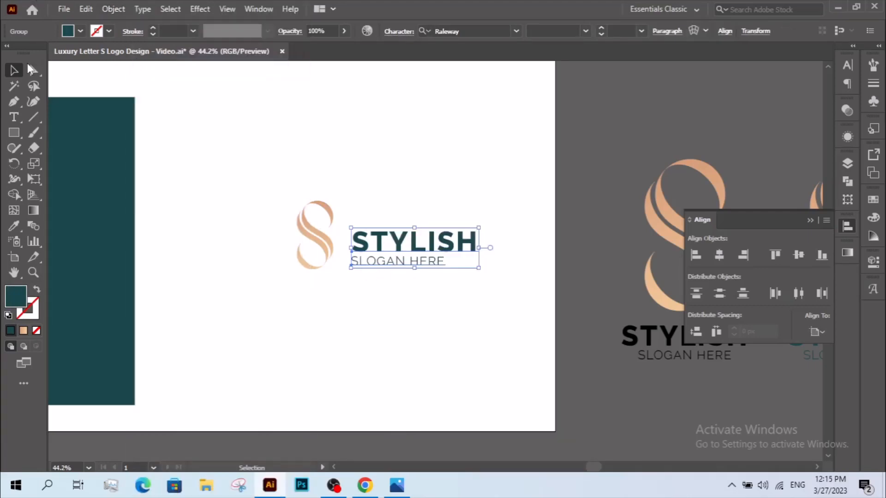
Align the small S and the grouped STYLISH text block to each other's vertical center
left_click(291, 244)
key("ctrl+space")
left_click_drag(273, 193, 496, 291)
left_click_drag(267, 277, 254, 317)
key("ctrl+a")
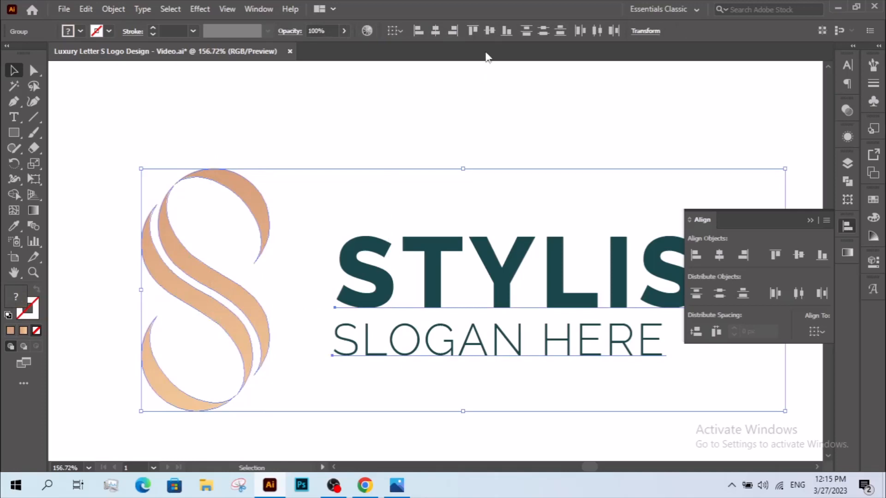
left_click(273, 299)
Shrink the small S a little more around its center so it better matches the height of the text block
left_click(182, 324)
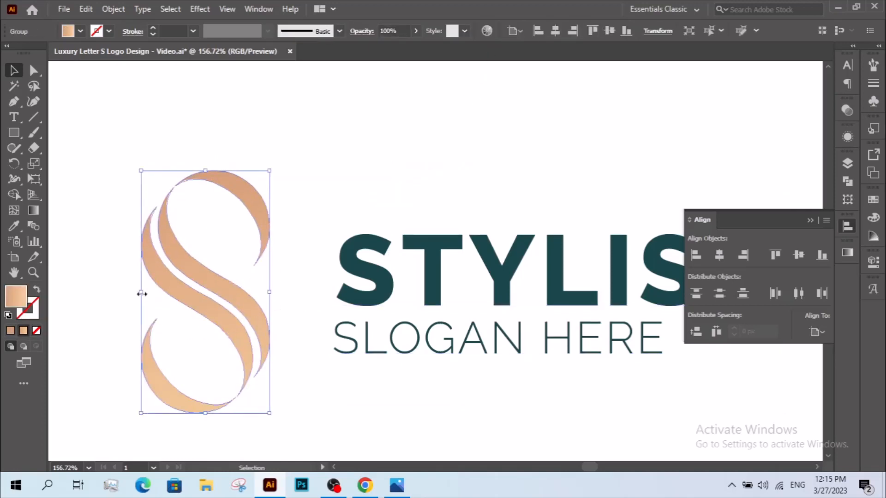
left_click_drag(143, 294, 181, 293)
left_click(287, 373)
key("z")
left_click(310, 350, "alt")
left_click(310, 350, "alt")
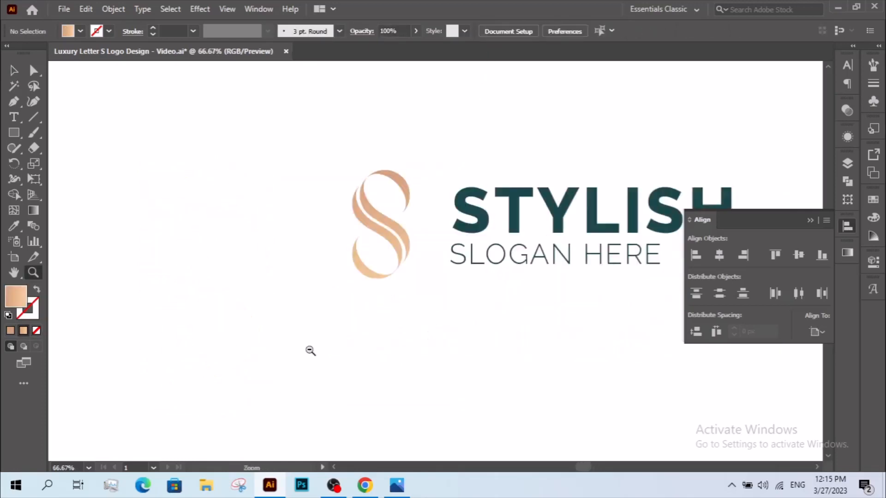
left_click(310, 350, "alt")
left_click(310, 351, "alt")
Group the small S with its text block and move this horizontal logo to the lower part of the white area
left_click_drag(529, 193, 272, 326)
key("v")
left_click_drag(358, 306, 336, 309)
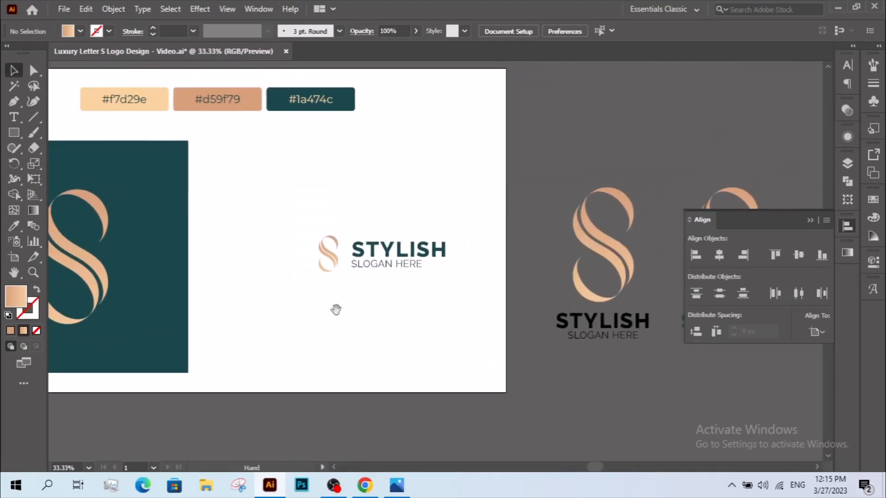
left_click(386, 264)
left_click(333, 265, "shift")
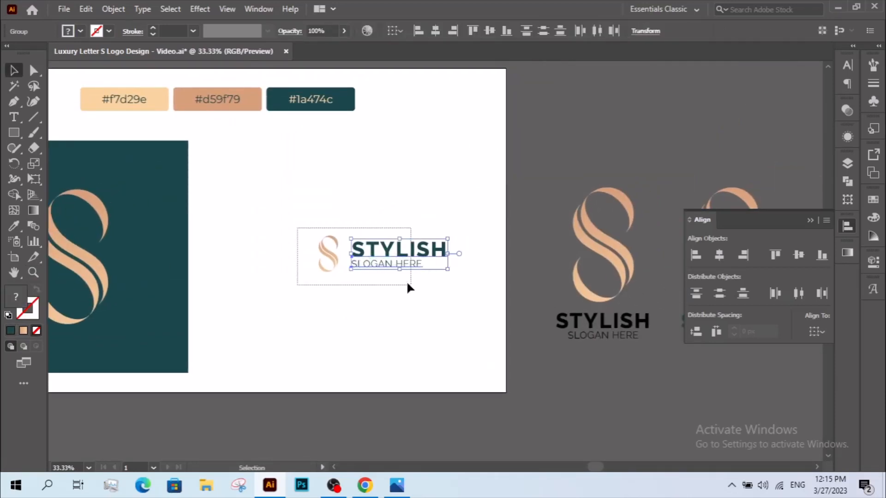
left_click_drag(406, 279, 352, 341)
right_click(336, 259)
left_click(365, 355)
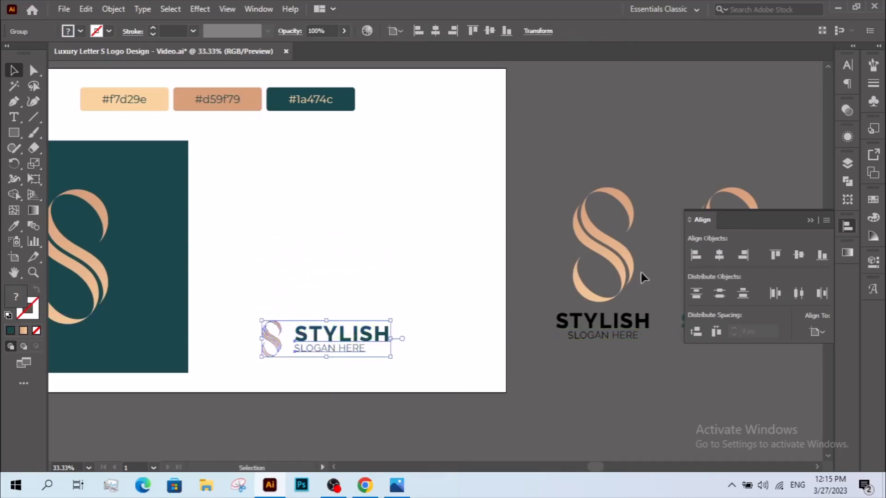
Group the outside S logo with its teal text and move this stacked version above the horizontal logo on the artboard
left_click_drag(735, 190, 332, 133)
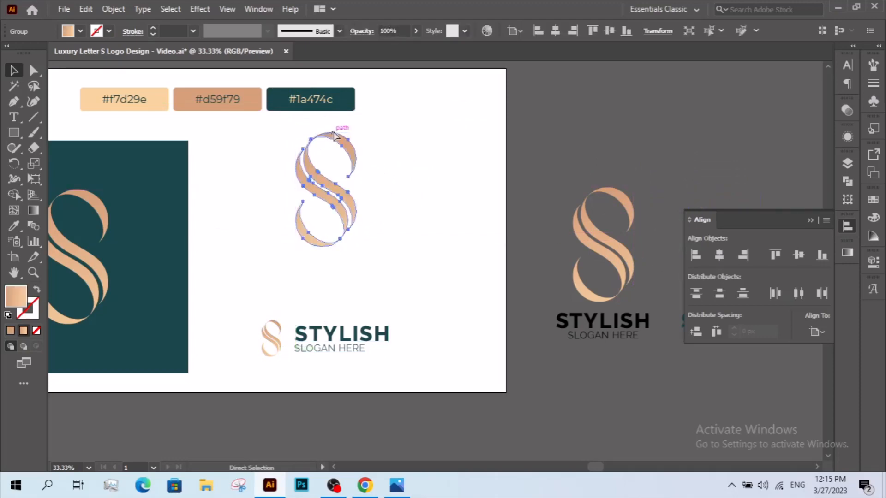
key("ctrl+z")
scroll(495, 174, "right", 5)
left_click(458, 326, "shift")
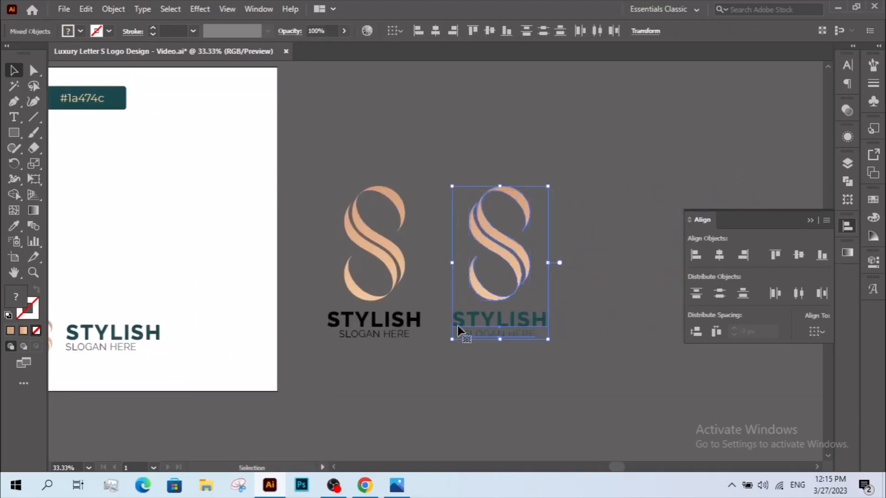
right_click(481, 205)
left_click(517, 300)
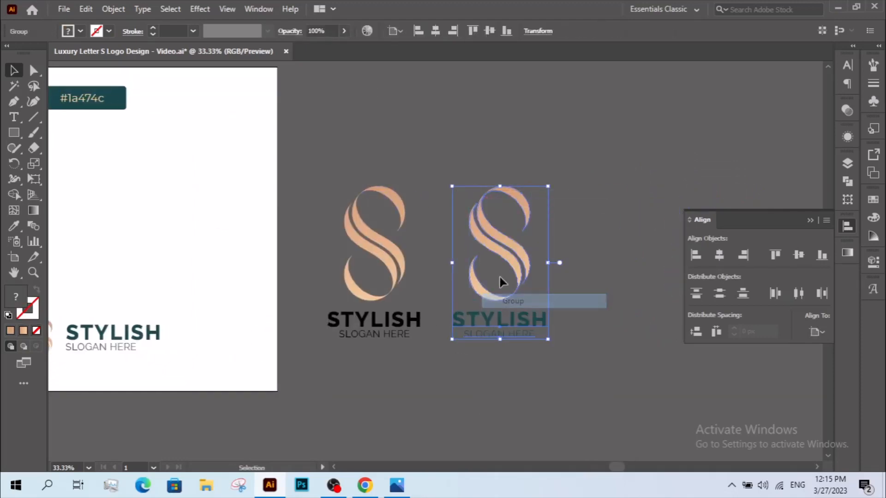
left_click_drag(503, 253, 112, 216)
left_click_drag(119, 218, 261, 232)
Scale down the stacked logo and reposition both logo versions in the white area with an even gap between them
left_click(241, 349)
left_click_drag(239, 352, 239, 355)
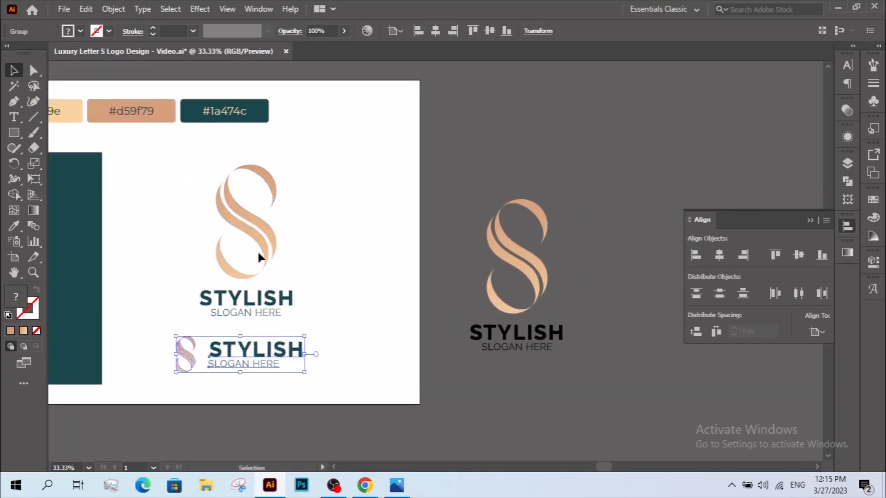
left_click(258, 251)
left_click(265, 249)
left_click_drag(246, 317, 369, 260)
left_click_drag(360, 374, 376, 364)
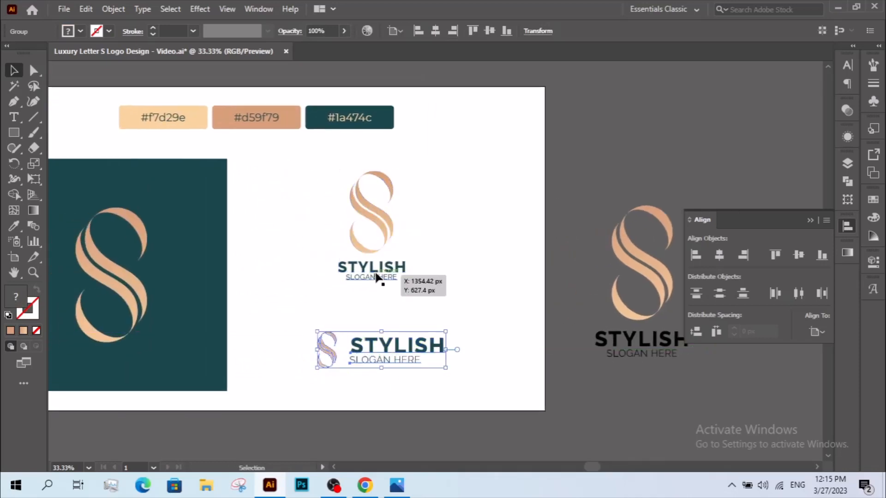
left_click_drag(376, 267, 376, 279)
Align the stacked and horizontal logo versions on a common horizontal center
left_click(442, 243)
left_click_drag(411, 225, 478, 329)
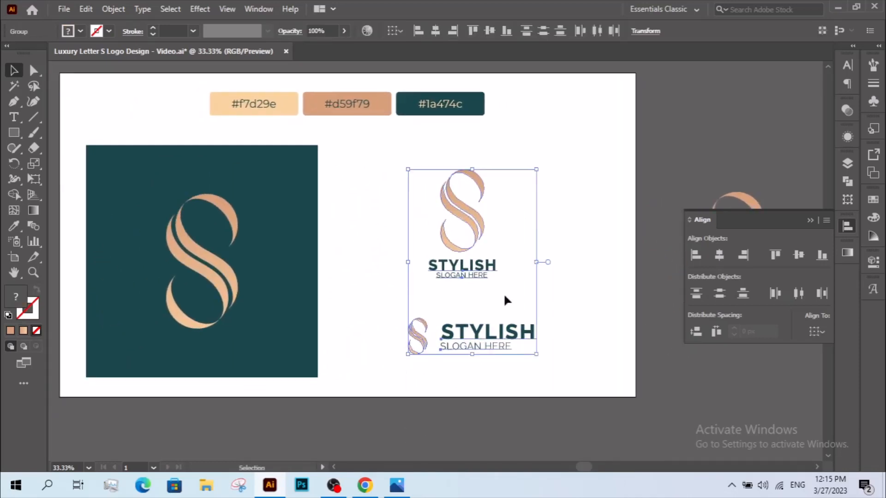
left_click(436, 31)
left_click(548, 205)
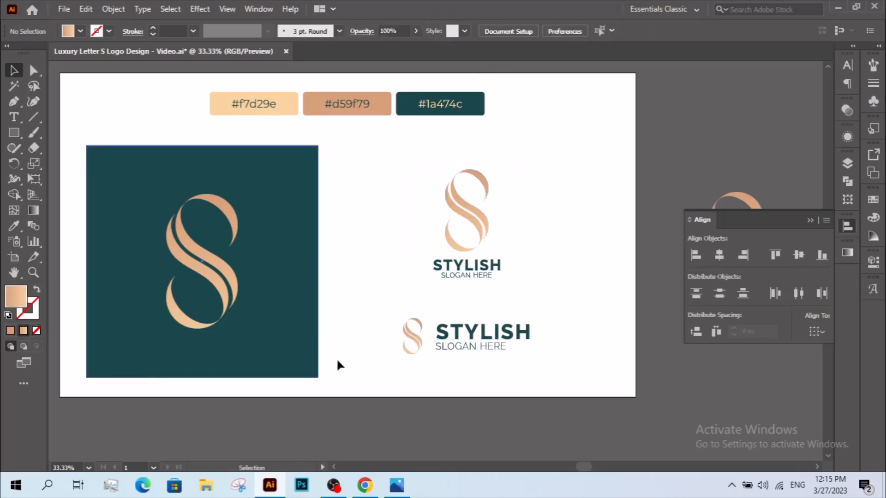